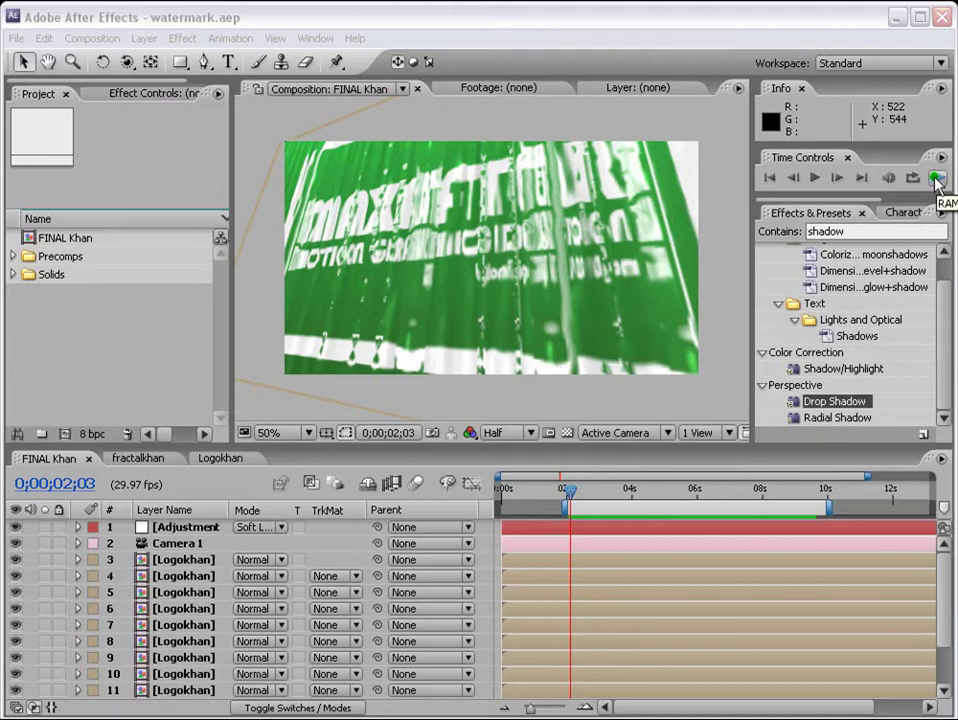
- Create a new NTSC D1 Widescreen Square Pixel composition with a duration of 10;15
{"action": "left_click", "coordinate": [938, 178]}
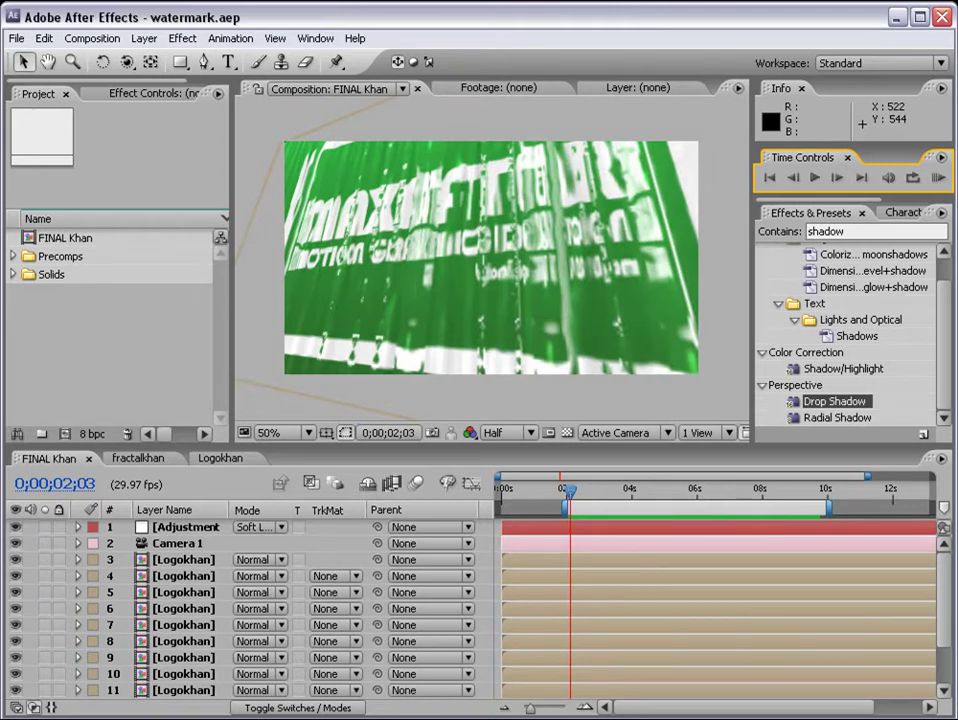
{"action": "left_click", "coordinate": [66, 439]}
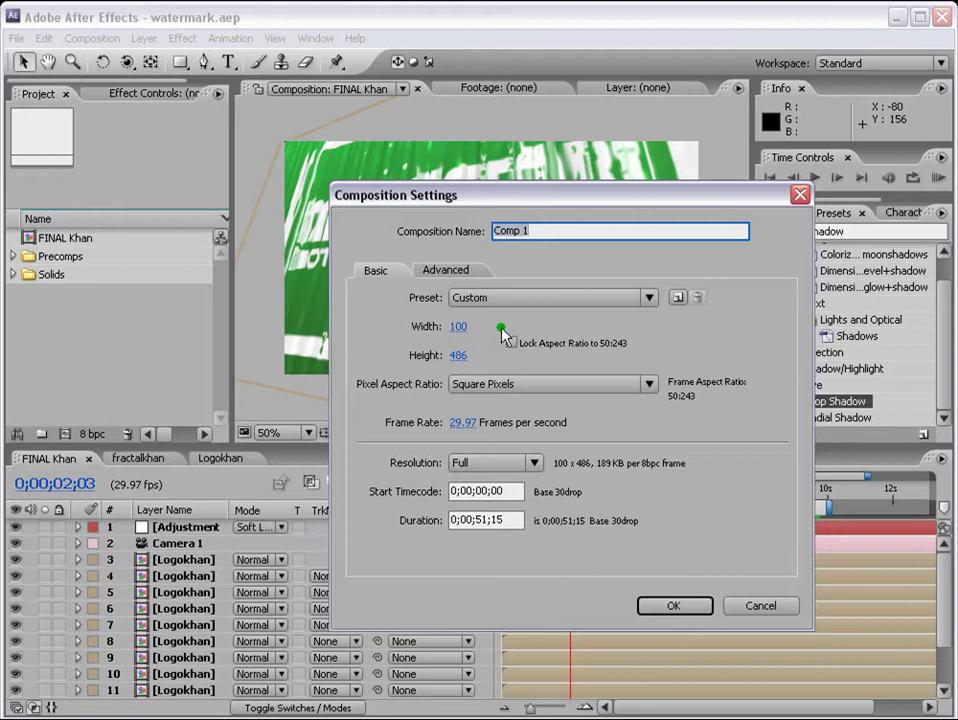
{"action": "left_click", "coordinate": [649, 297]}
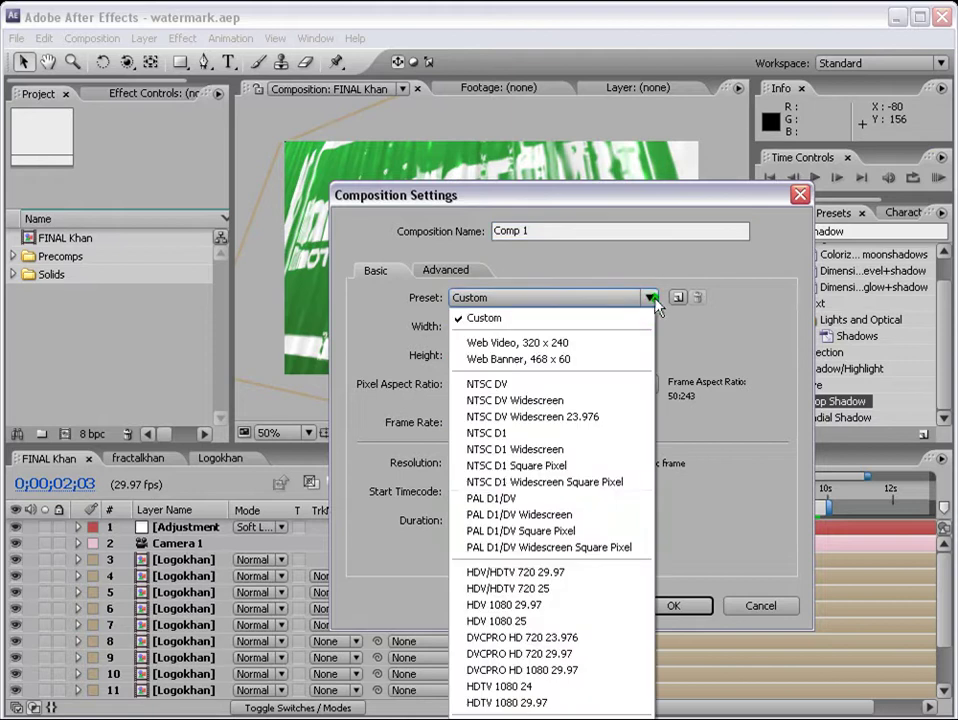
{"action": "left_click", "coordinate": [561, 483]}
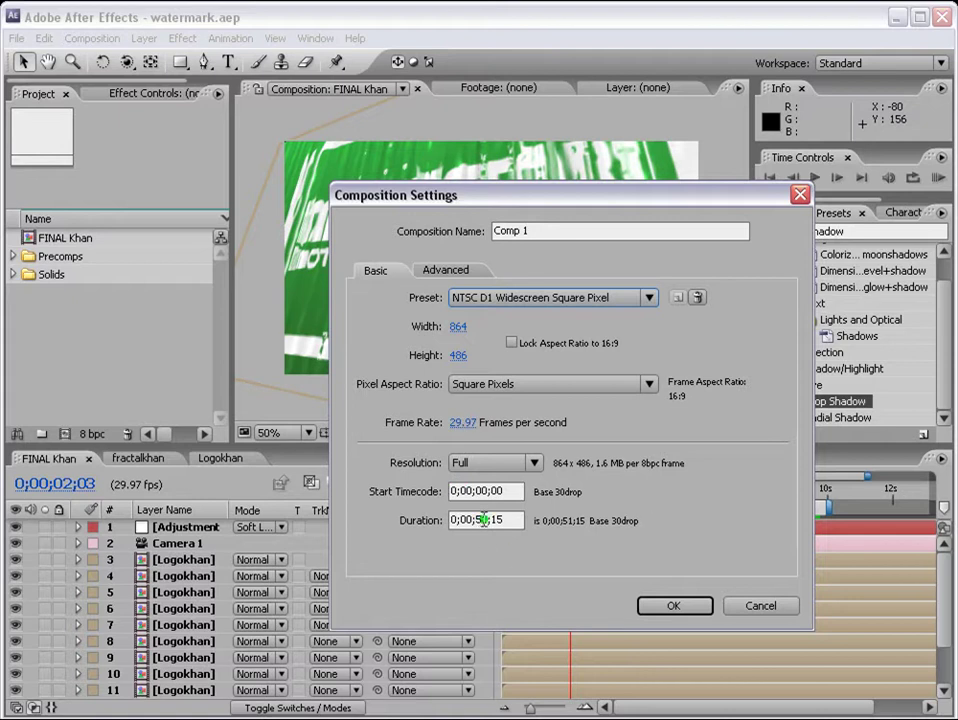
{"action": "left_click_drag", "start_coordinate": [484, 519], "coordinate": [505, 519]}
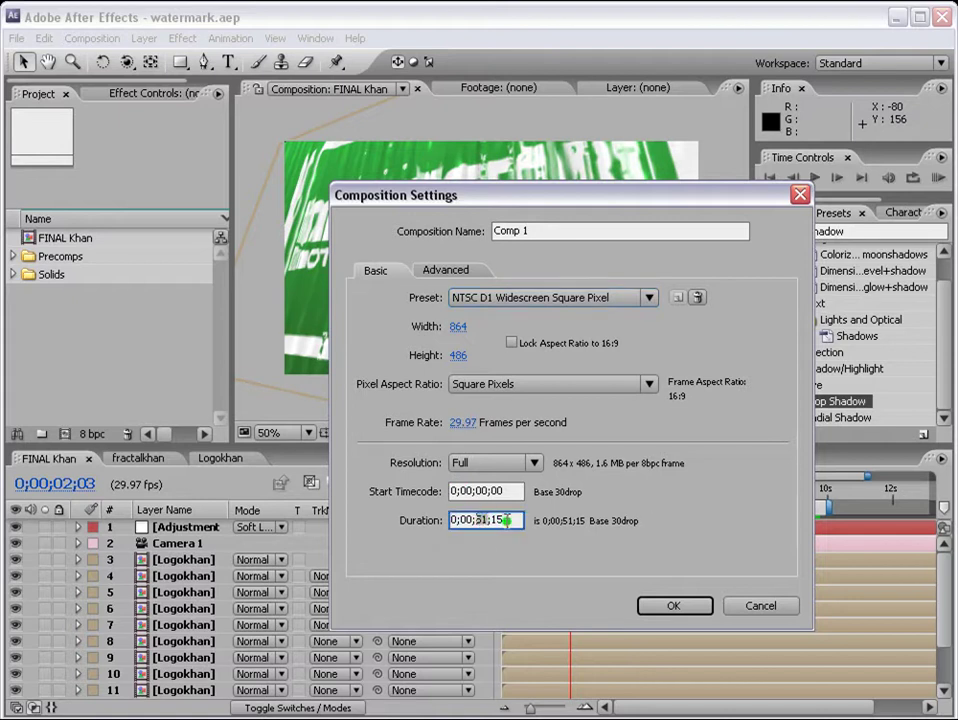
{"action": "type", "text": "10"}
{"action": "left_click", "coordinate": [648, 605]}
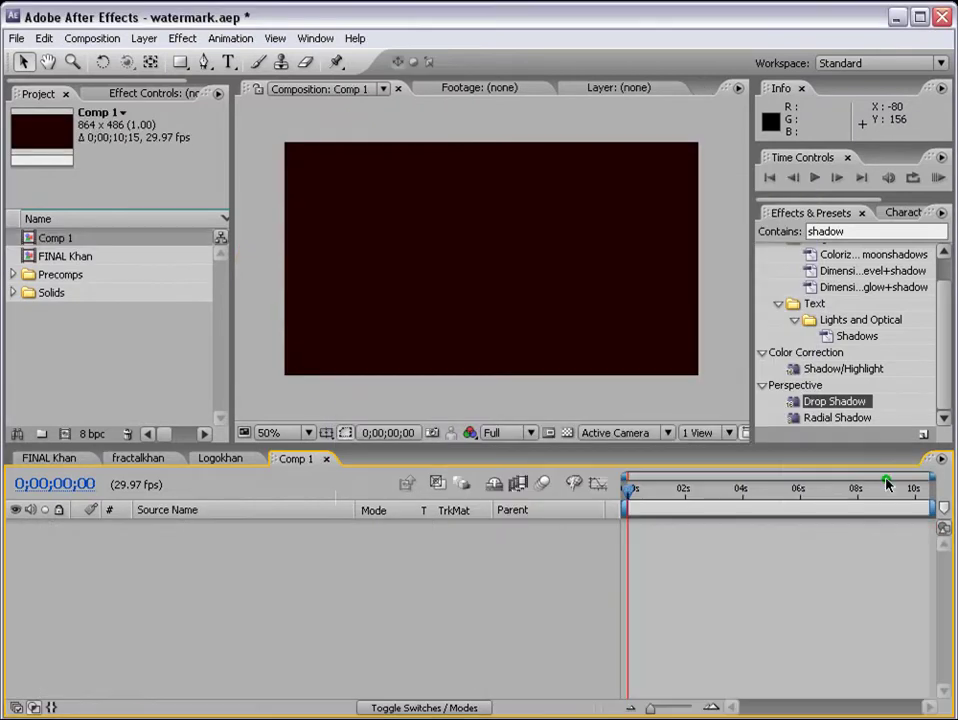
- Rename the composition to logotus and move it into the Precomps folder
{"action": "left_click", "coordinate": [66, 240]}
{"action": "key", "text": "Return"}
{"action": "type", "text": "logotu"}
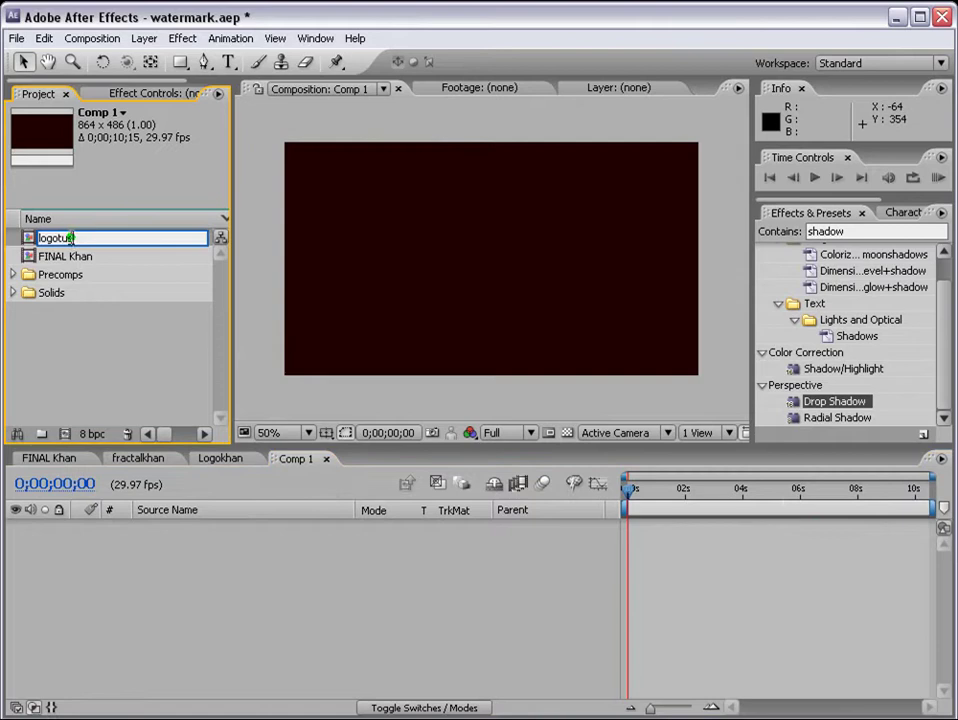
{"action": "key", "text": "Return"}
{"action": "left_click_drag", "start_coordinate": [32, 255], "coordinate": [83, 360]}
{"action": "left_click_drag", "start_coordinate": [23, 259], "coordinate": [17, 276]}
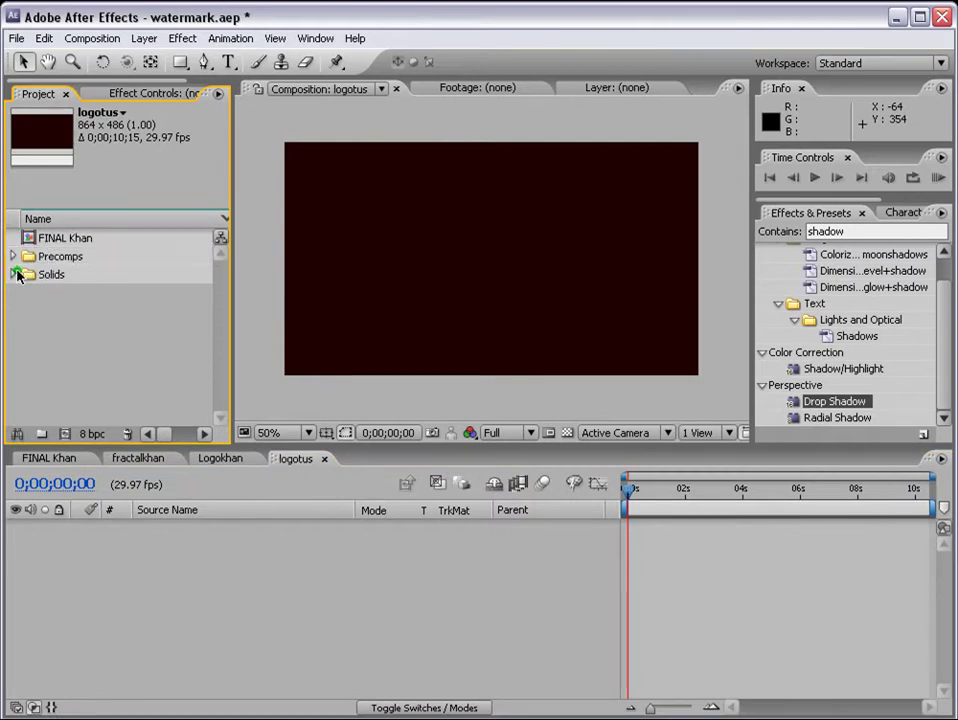
{"action": "left_click", "coordinate": [14, 257]}
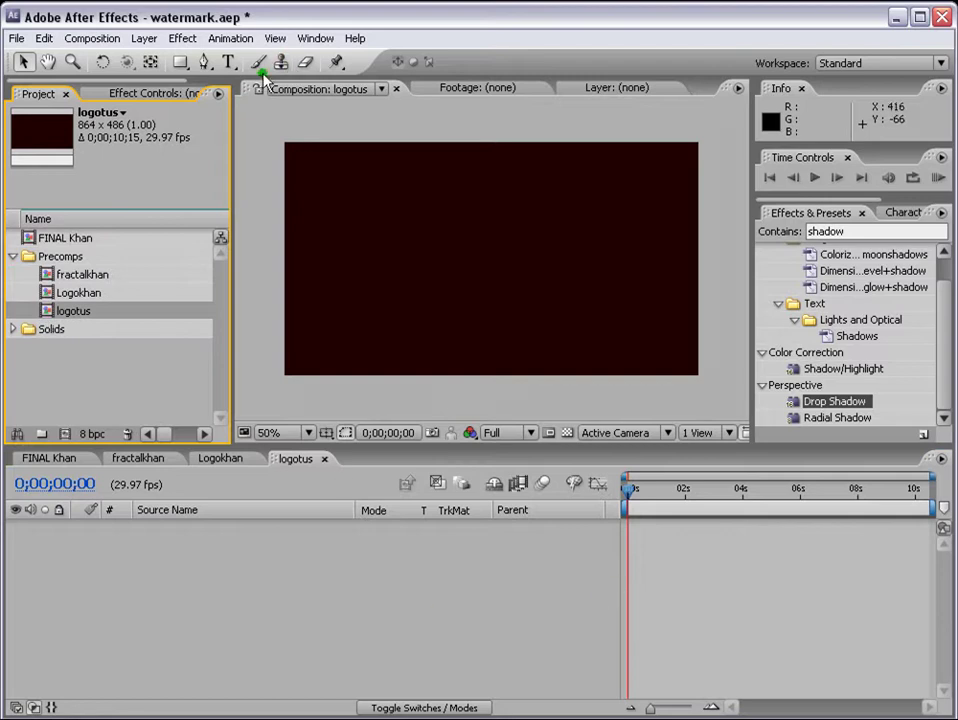
- Add a white solid layer at the composition size
{"action": "left_click", "coordinate": [140, 38]}
{"action": "mouse_move", "coordinate": [150, 60]}
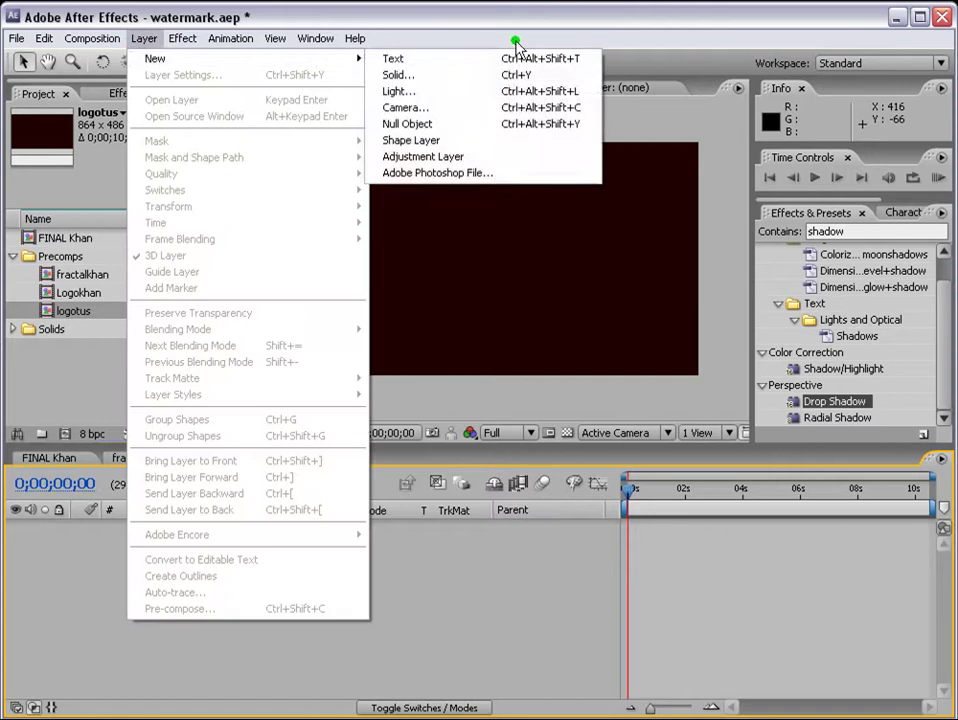
{"action": "left_click", "coordinate": [466, 71]}
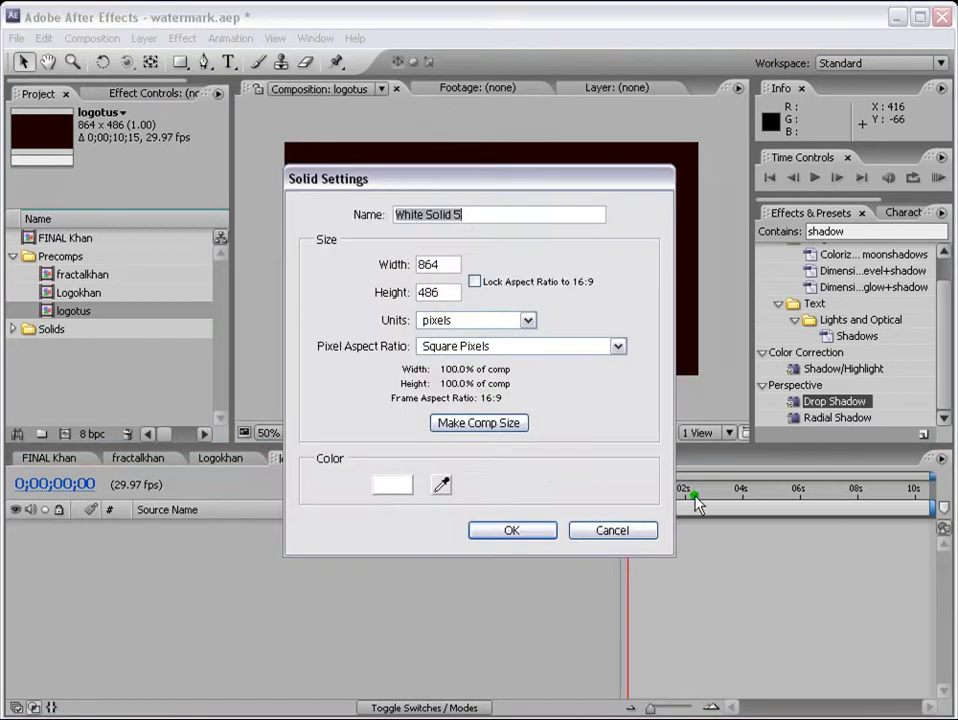
{"action": "left_click", "coordinate": [448, 424]}
{"action": "left_click", "coordinate": [503, 531]}
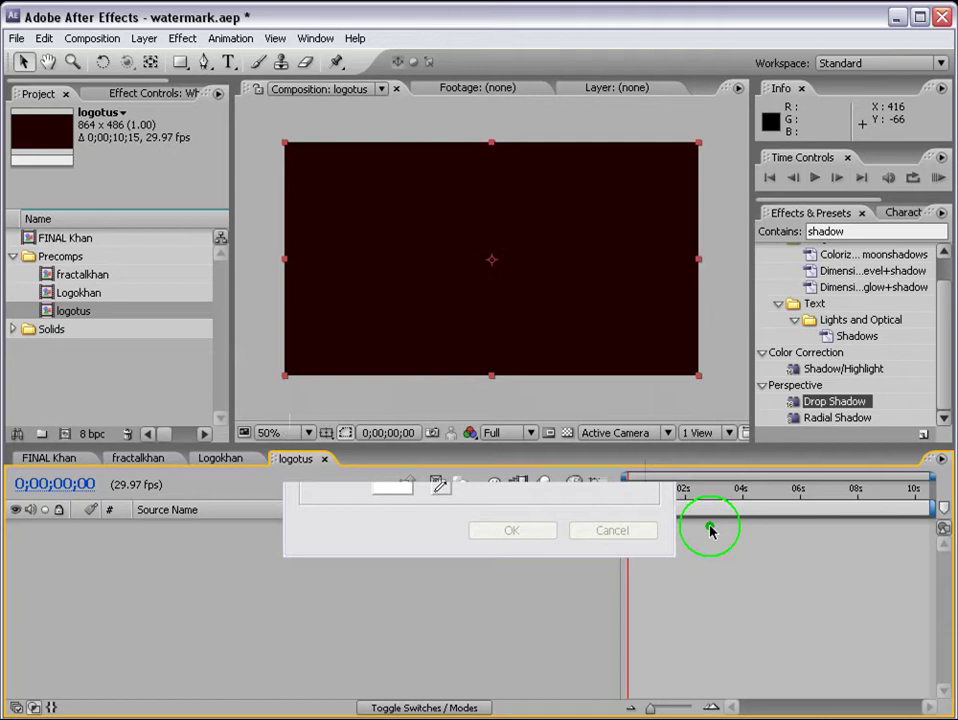
- Apply the Ramp effect to the white solid
{"action": "left_click", "coordinate": [862, 231]}
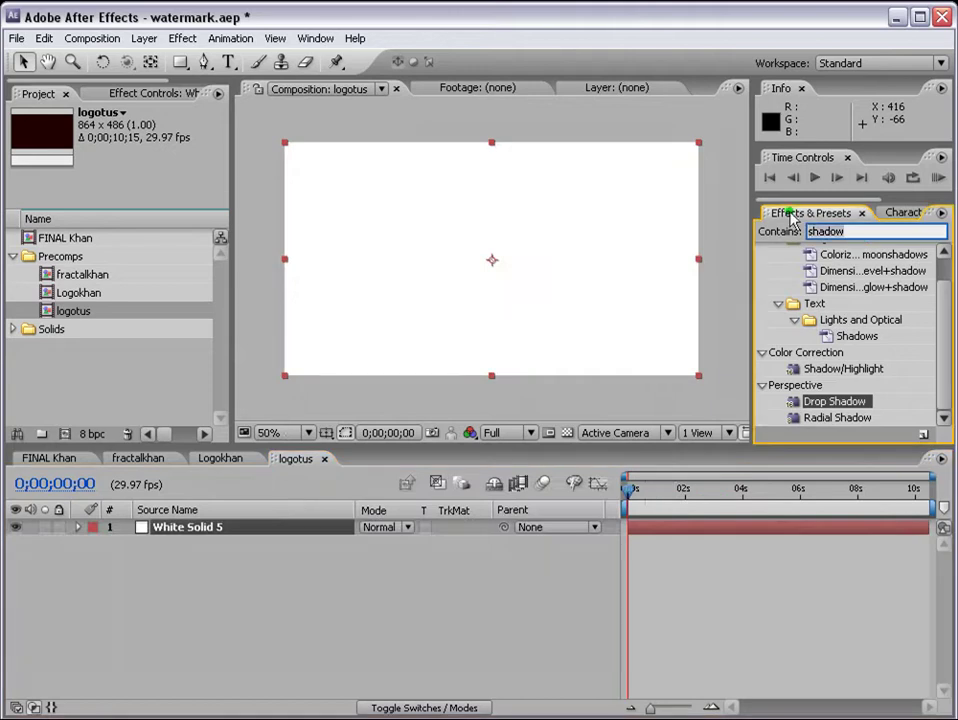
{"action": "type", "text": "ramp"}
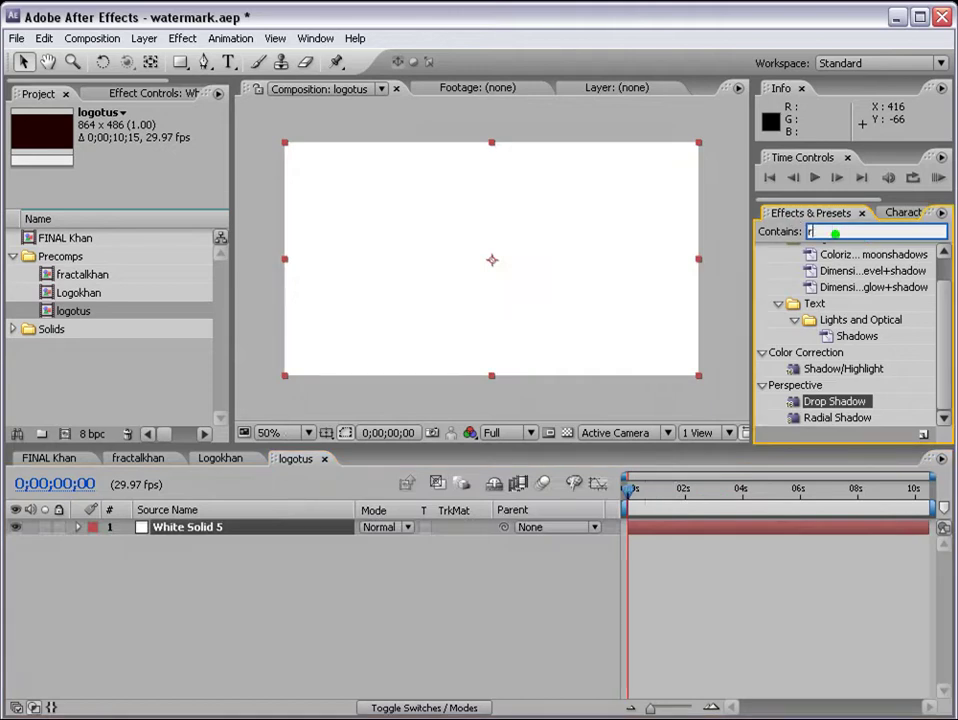
{"action": "left_click", "coordinate": [817, 268]}
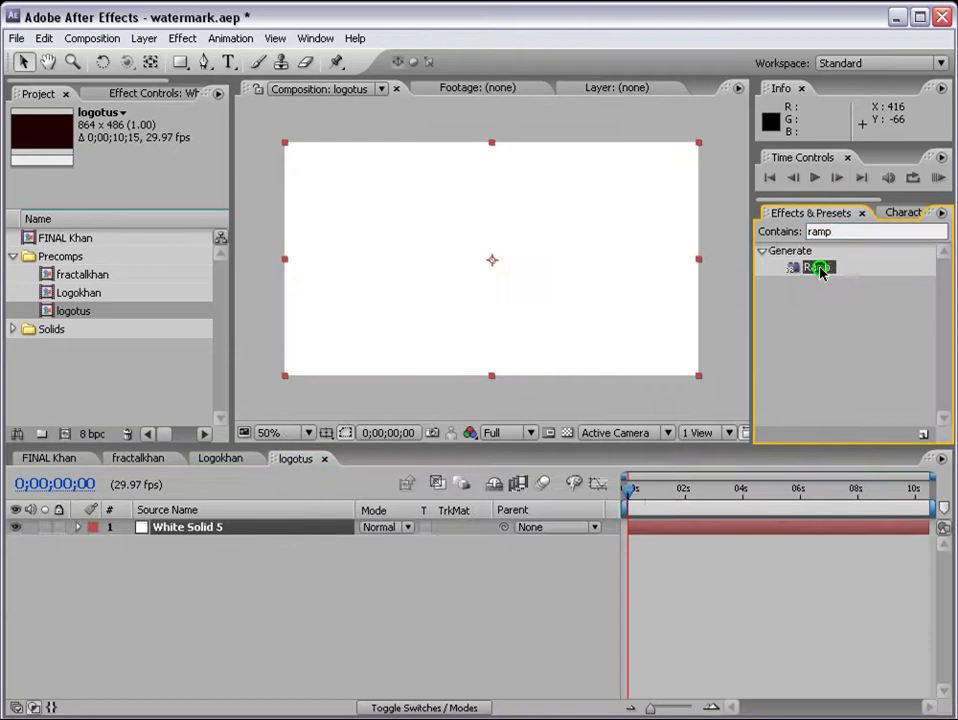
{"action": "double_click", "coordinate": [817, 270]}
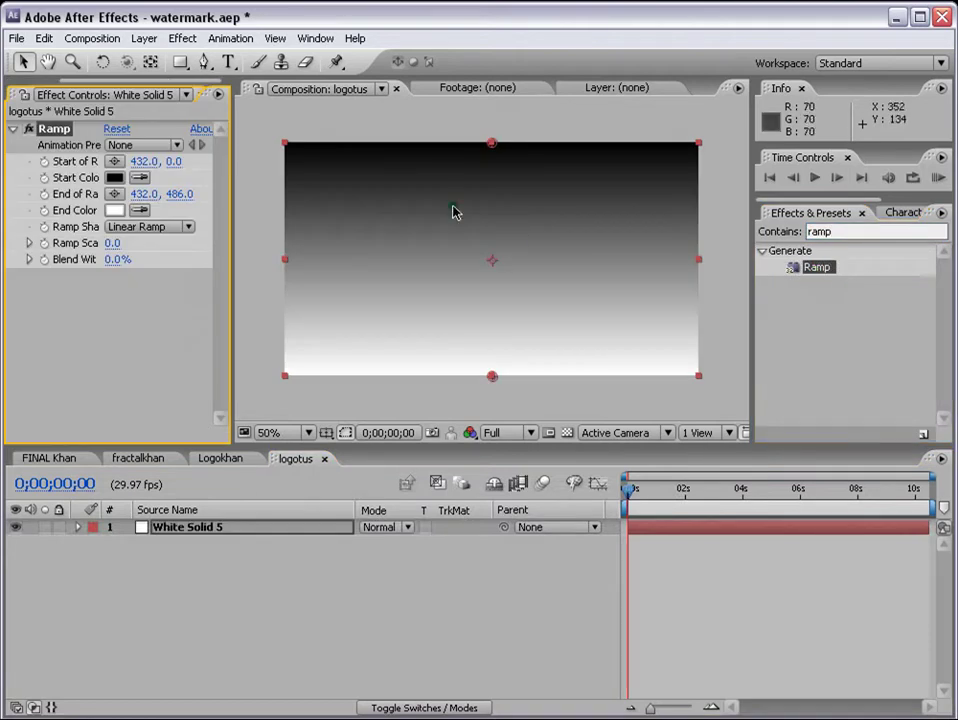
- Set the Ramp end colour to dark green 1C6B24 and start colour to green 1CBB6A
{"action": "left_click", "coordinate": [114, 210]}
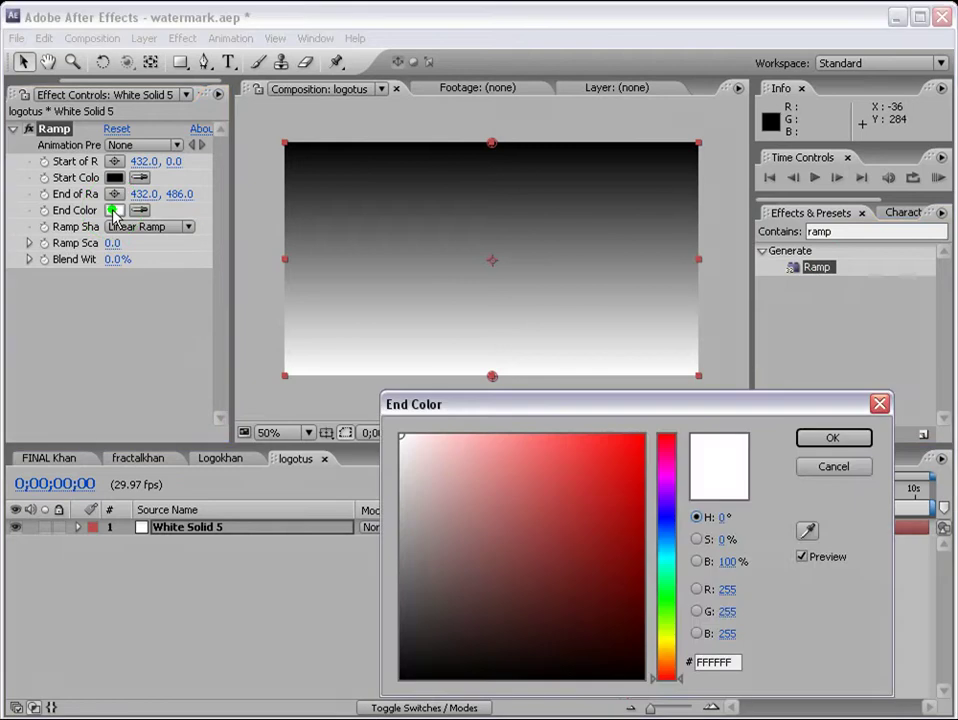
{"action": "left_click", "coordinate": [666, 592]}
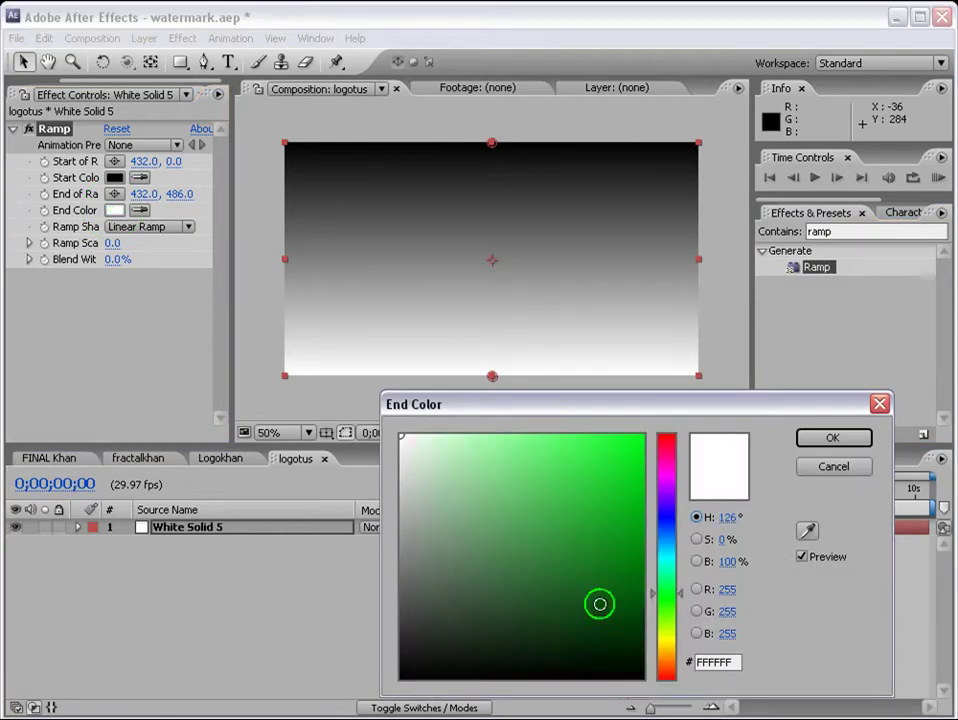
{"action": "left_click", "coordinate": [573, 595]}
{"action": "left_click", "coordinate": [579, 576]}
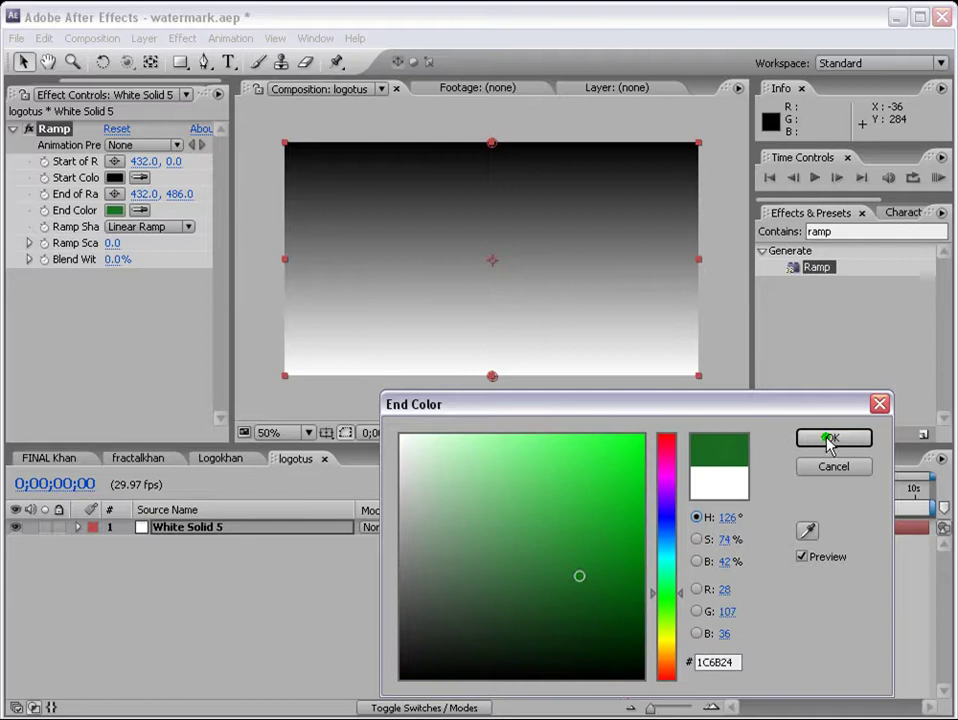
{"action": "left_click", "coordinate": [592, 560]}
{"action": "left_click", "coordinate": [833, 438]}
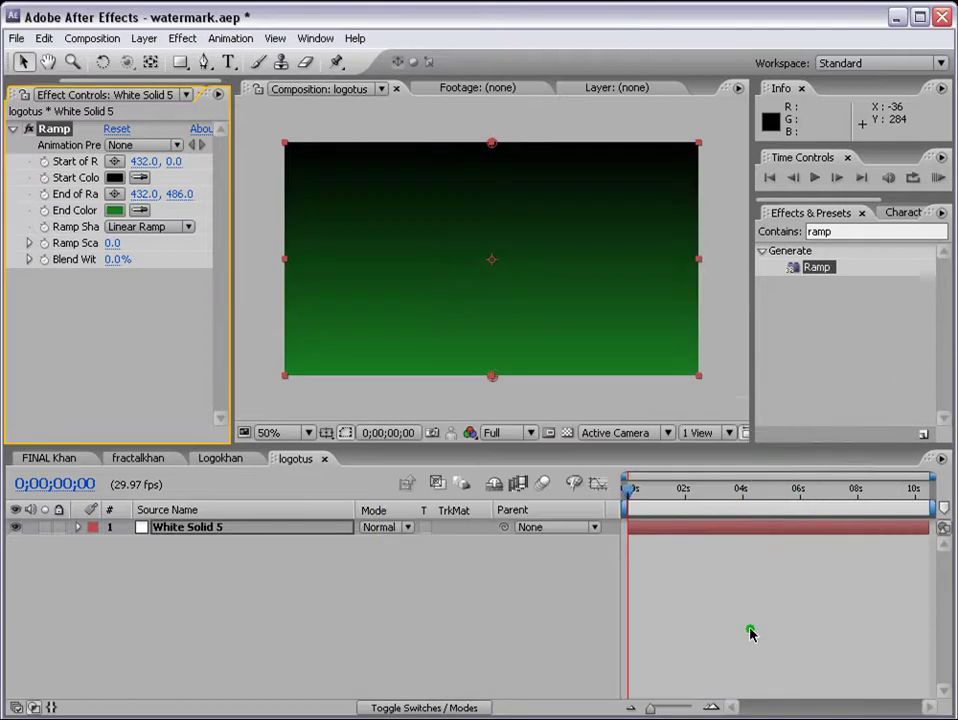
{"action": "left_click", "coordinate": [115, 177]}
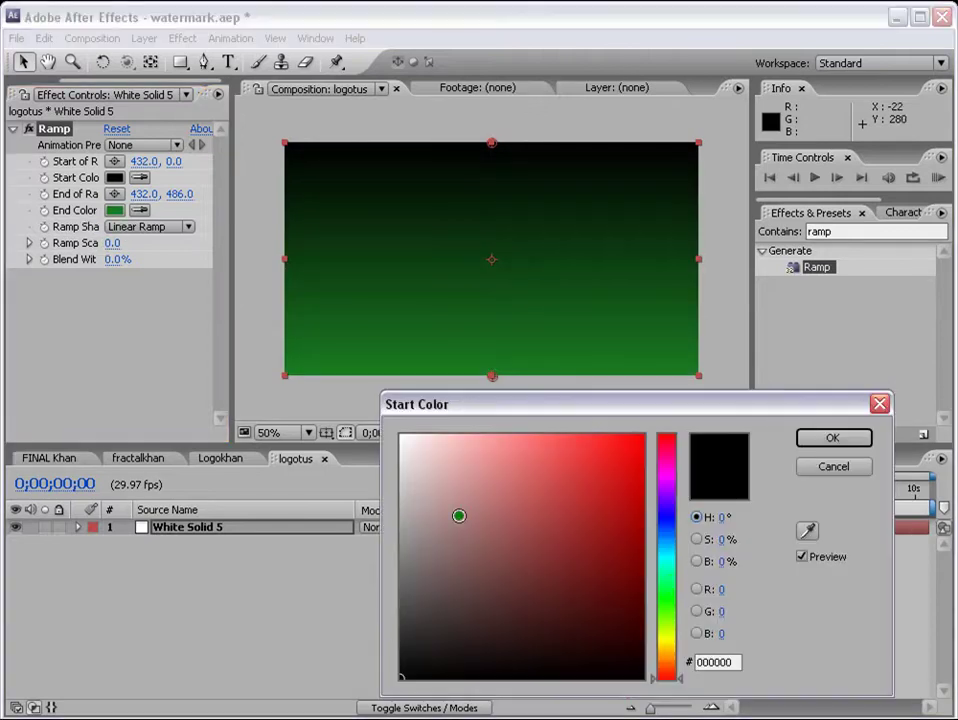
{"action": "left_click", "coordinate": [670, 592]}
{"action": "left_click", "coordinate": [605, 499]}
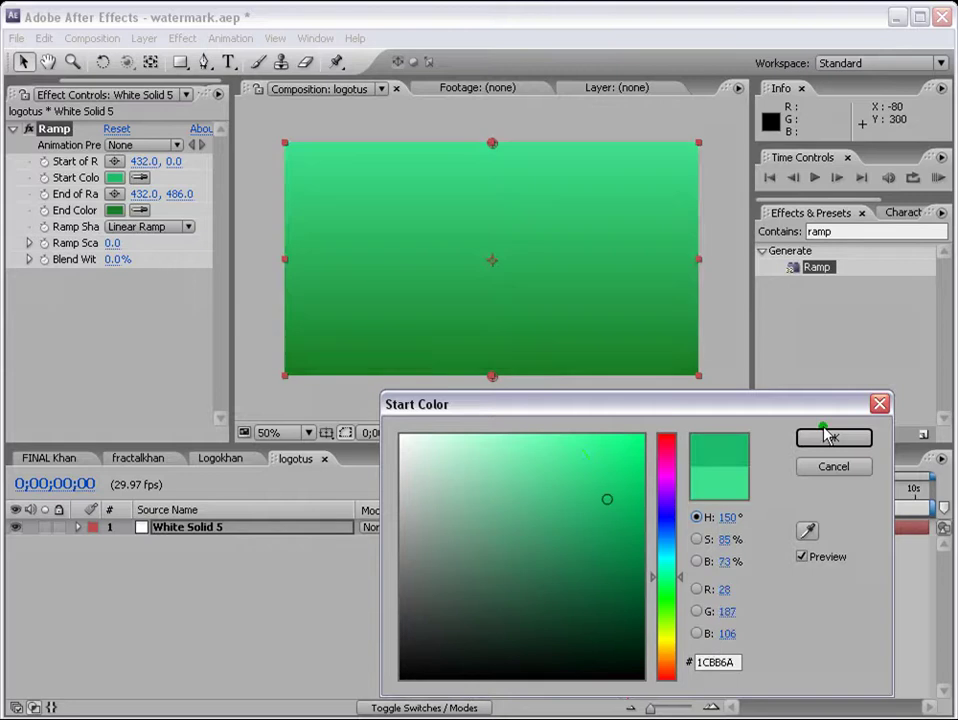
{"action": "left_click", "coordinate": [830, 437]}
{"action": "left_click", "coordinate": [197, 357]}
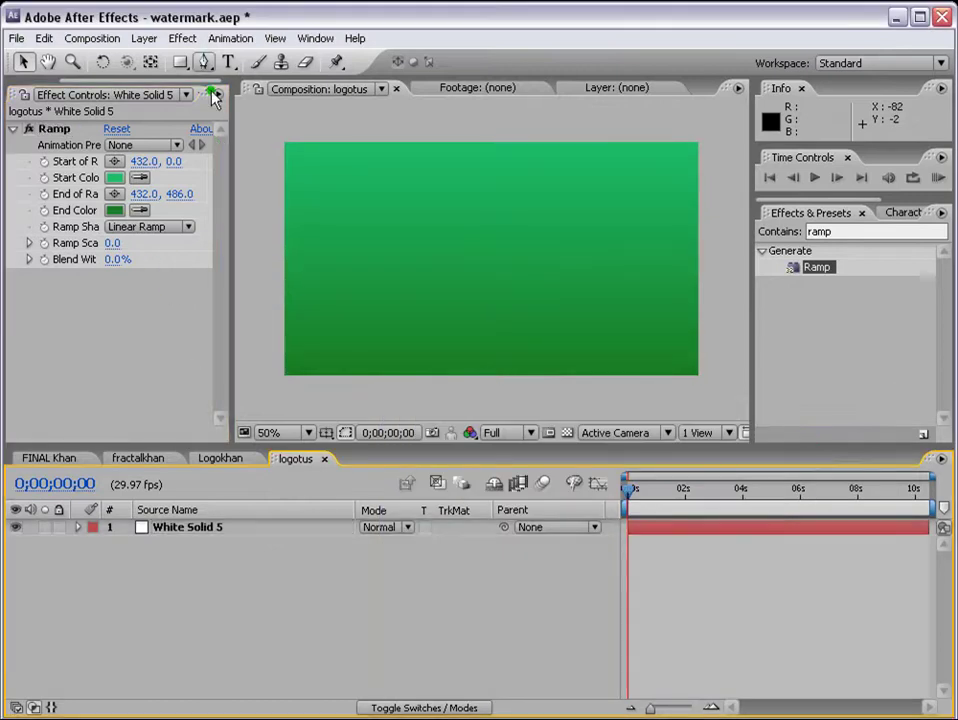
- Add a text layer reading MAXAFTER
{"action": "left_click", "coordinate": [143, 36]}
{"action": "mouse_move", "coordinate": [184, 57]}
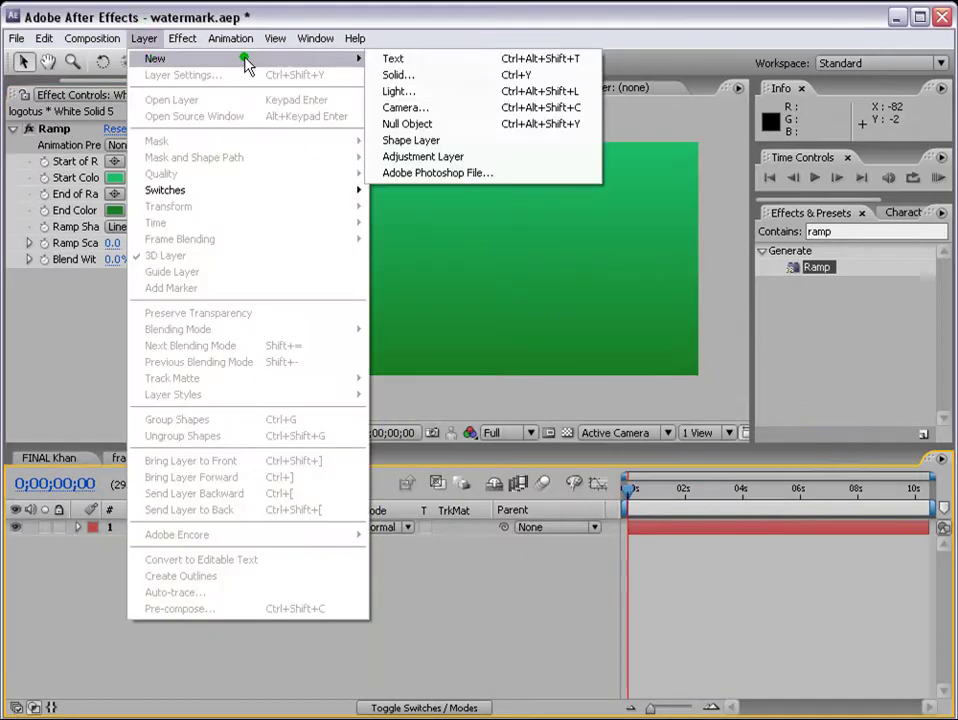
{"action": "left_click", "coordinate": [408, 60]}
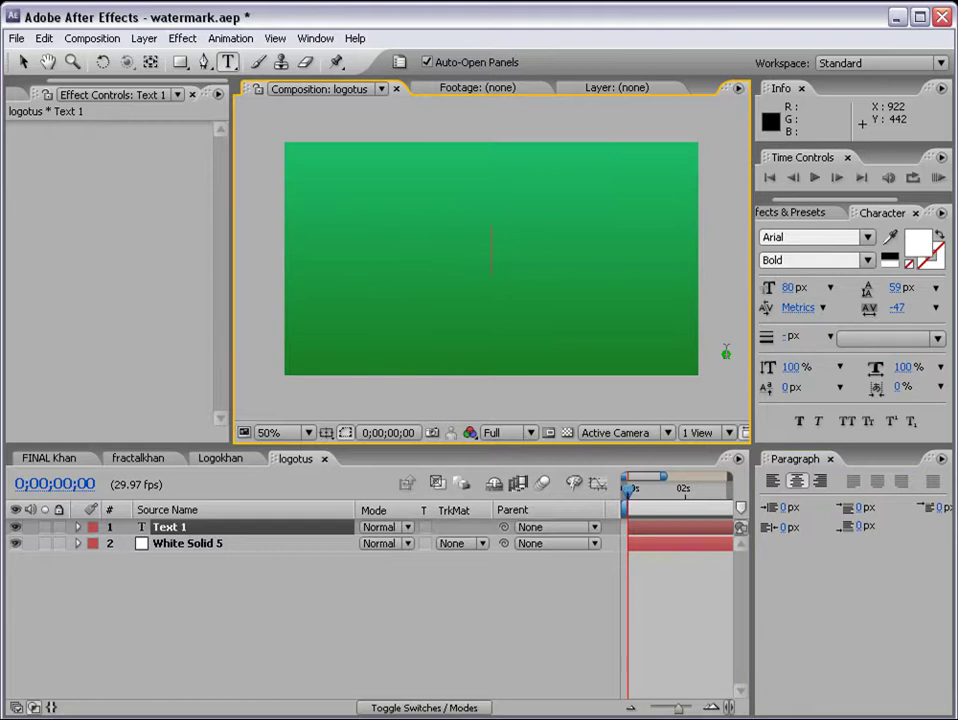
{"action": "type", "text": "MAXAFTER"}
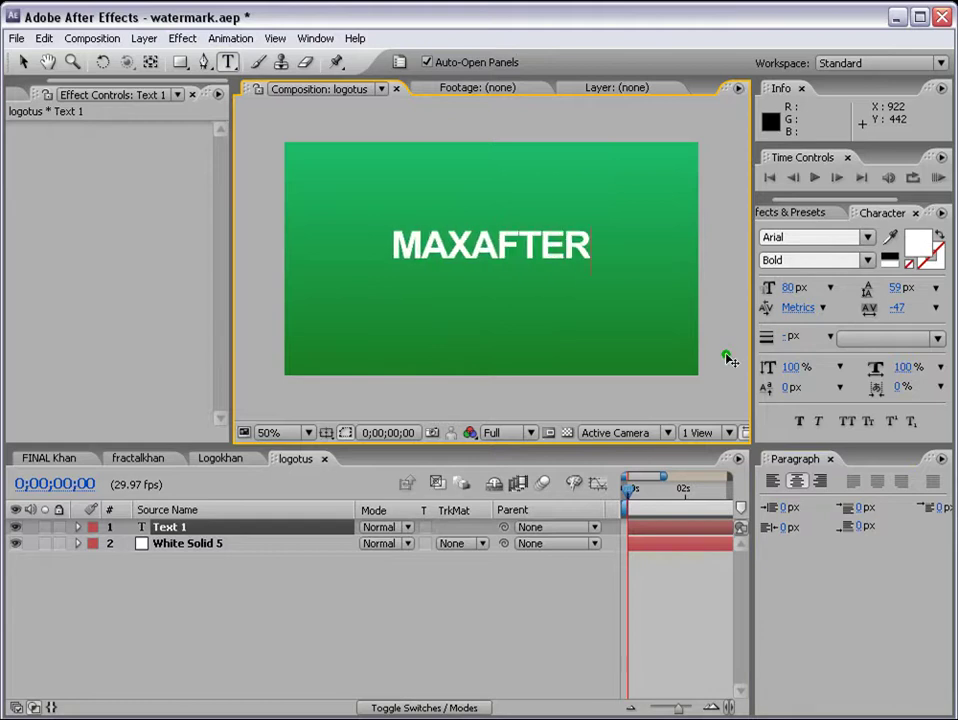
{"action": "key", "text": "KP_Enter"}
- Set the MAXAFTER font to Bauhaus 93 and scale the title up
{"action": "left_click", "coordinate": [823, 237]}
{"action": "type", "text": "B"}
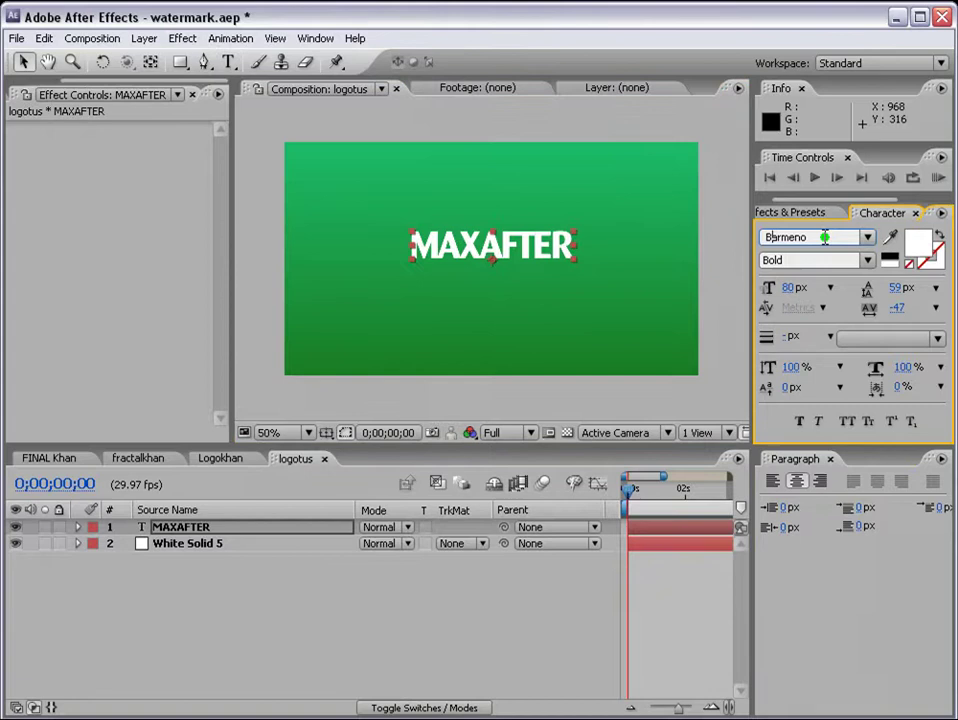
{"action": "type", "text": "auhaus 93"}
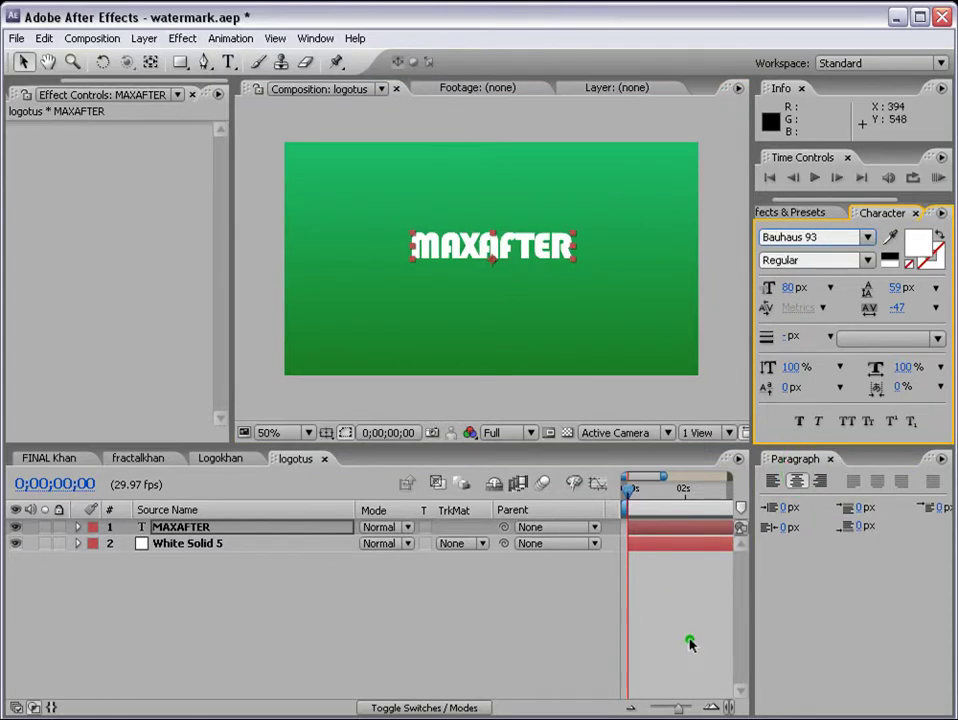
{"action": "key", "text": "Return"}
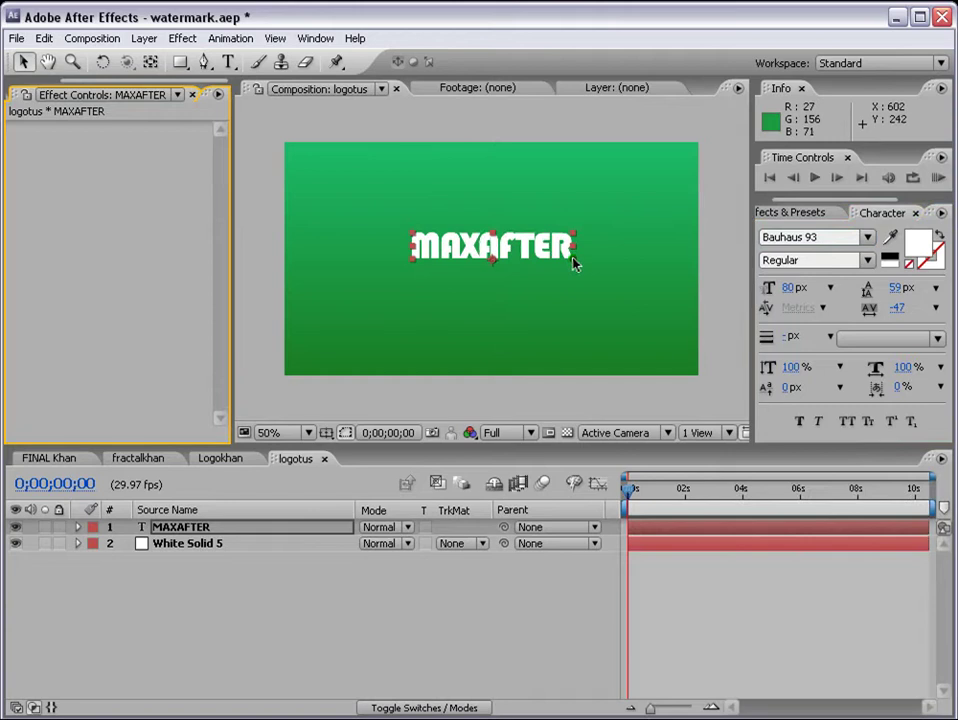
{"action": "left_click_drag", "start_coordinate": [573, 261], "coordinate": [603, 286]}
{"action": "left_click", "coordinate": [744, 656]}
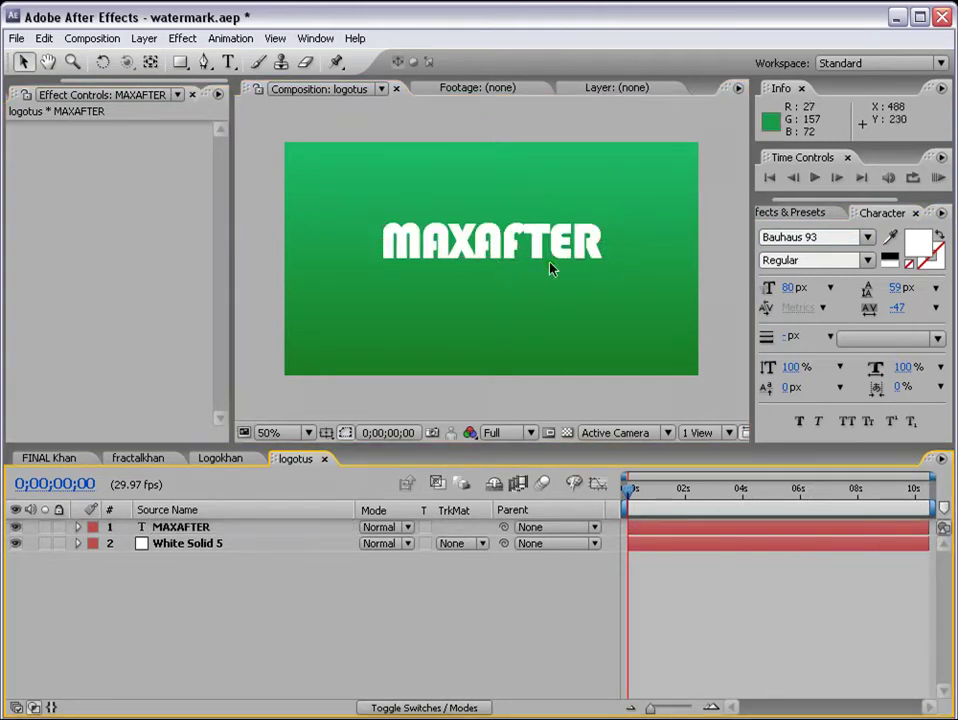
{"action": "left_click", "coordinate": [497, 242]}
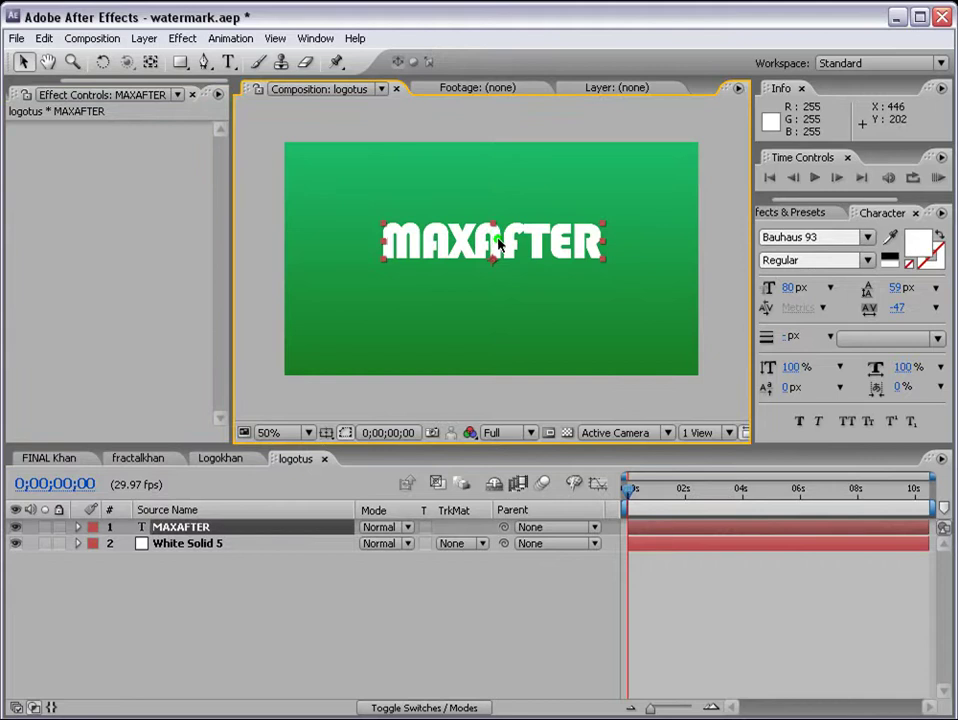
- Duplicate the MAXAFTER layer and retype the copy as MOTION GRAPHIC DESIGN
{"action": "left_click", "coordinate": [45, 40]}
{"action": "left_click", "coordinate": [78, 207]}
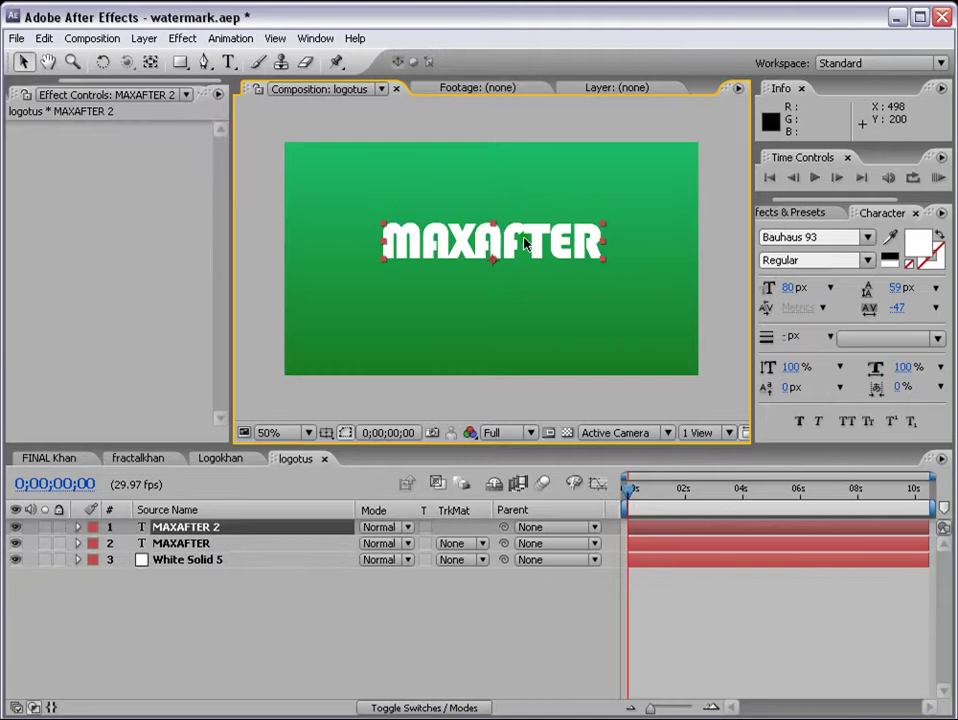
{"action": "left_click_drag", "start_coordinate": [505, 243], "coordinate": [512, 281]}
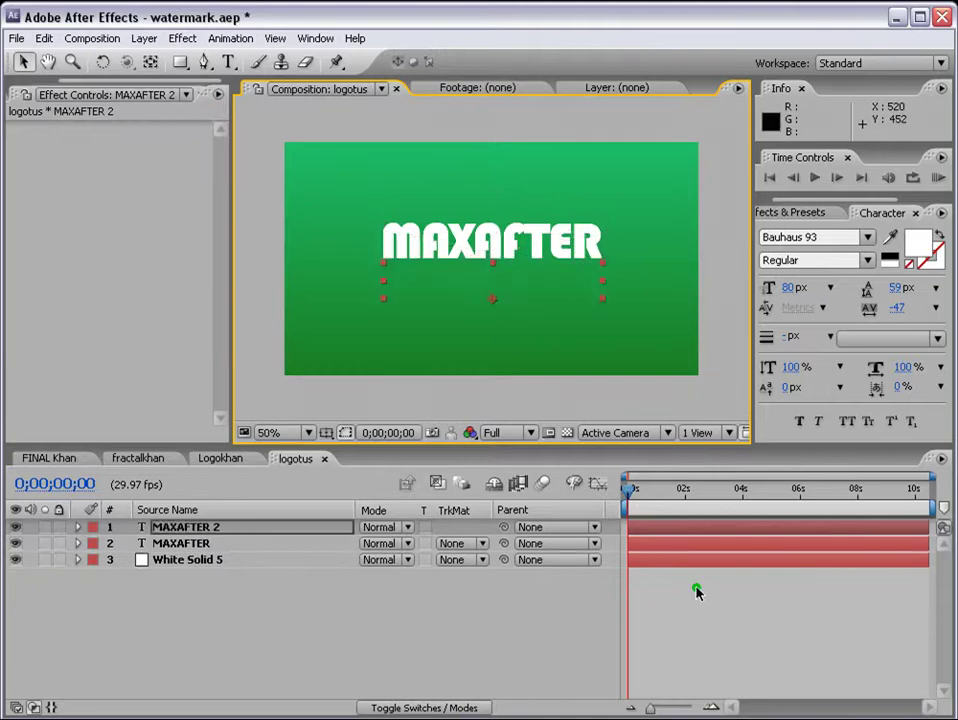
{"action": "double_click", "coordinate": [653, 527]}
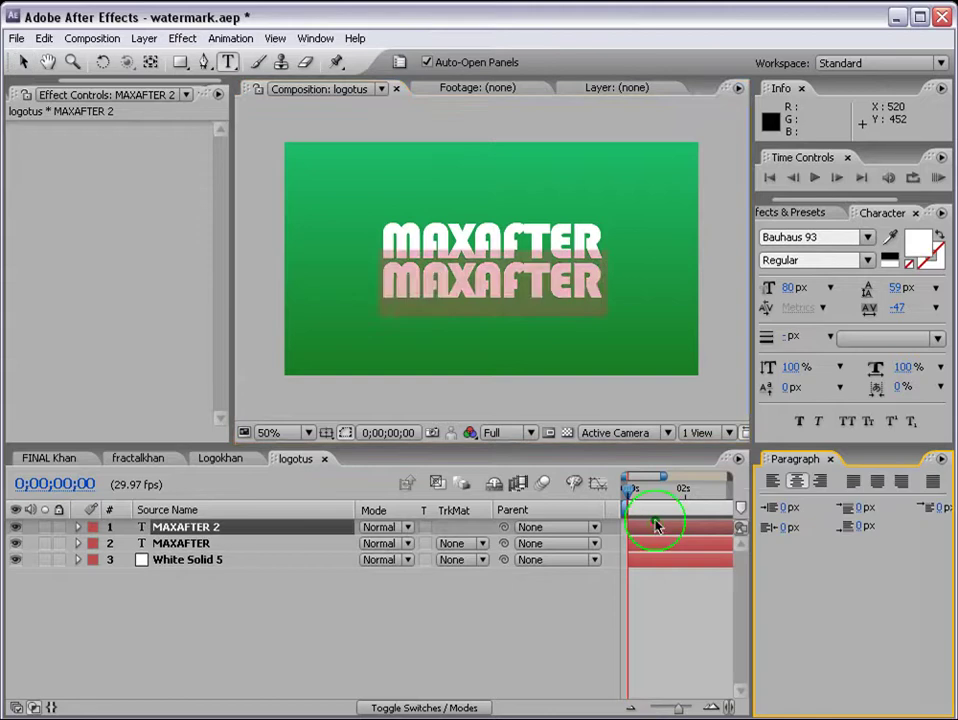
{"action": "type", "text": "MOTIONN"}
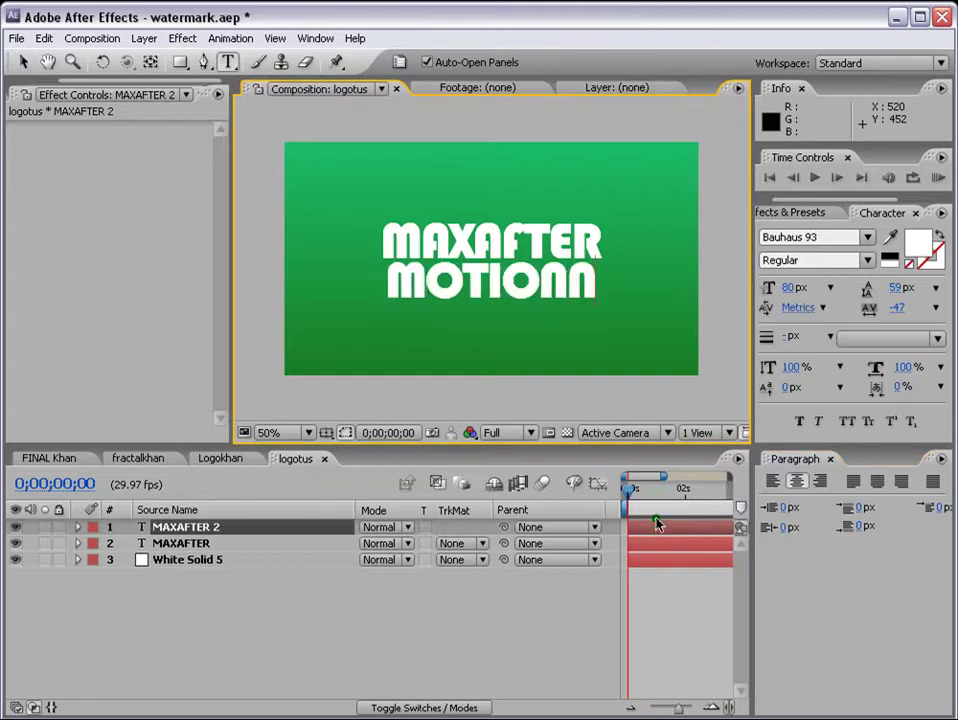
{"action": "key", "text": "BackSpace"}
{"action": "type", "text": "GRAPHIC DESIG"}
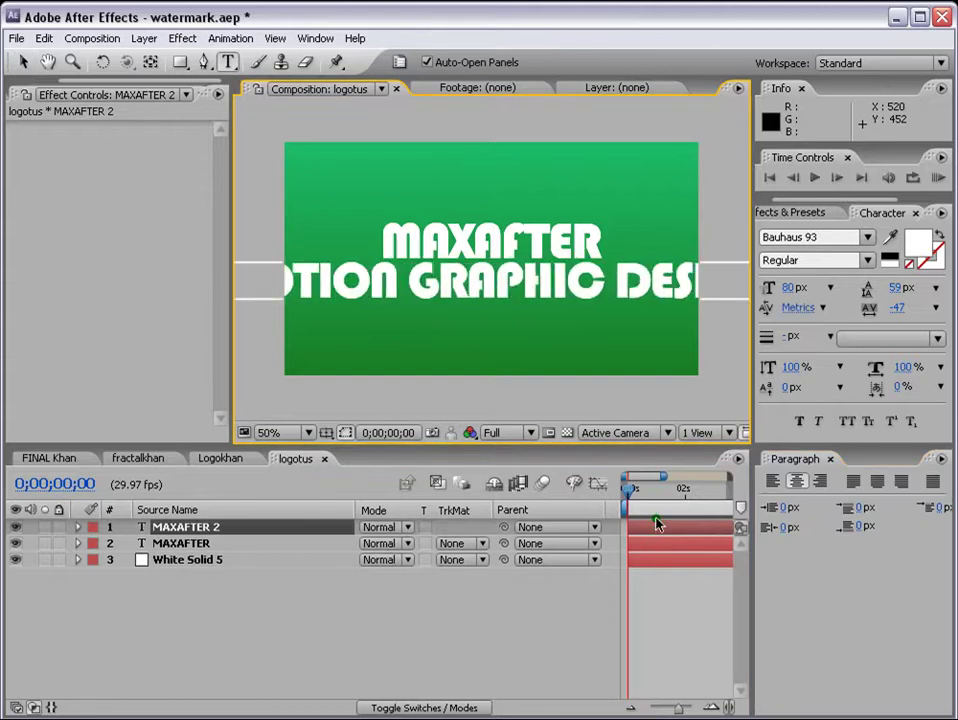
{"action": "left_click", "coordinate": [25, 62]}
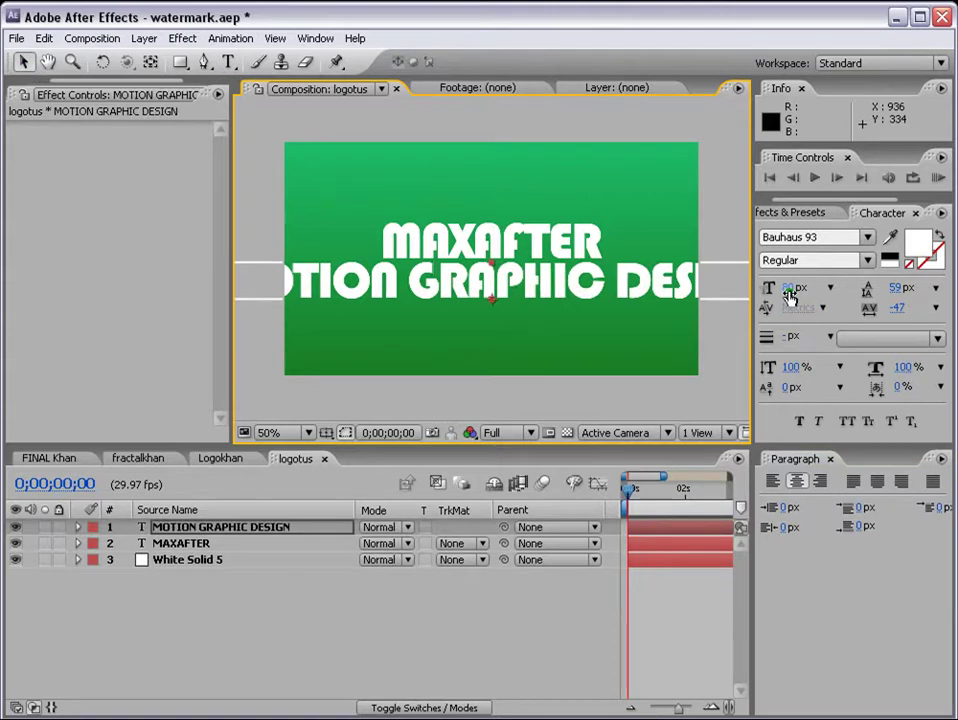
- Shrink MOTION GRAPHIC DESIGN to 33 px and place it just under MAXAFTER
{"action": "left_click_drag", "start_coordinate": [780, 289], "coordinate": [744, 291]}
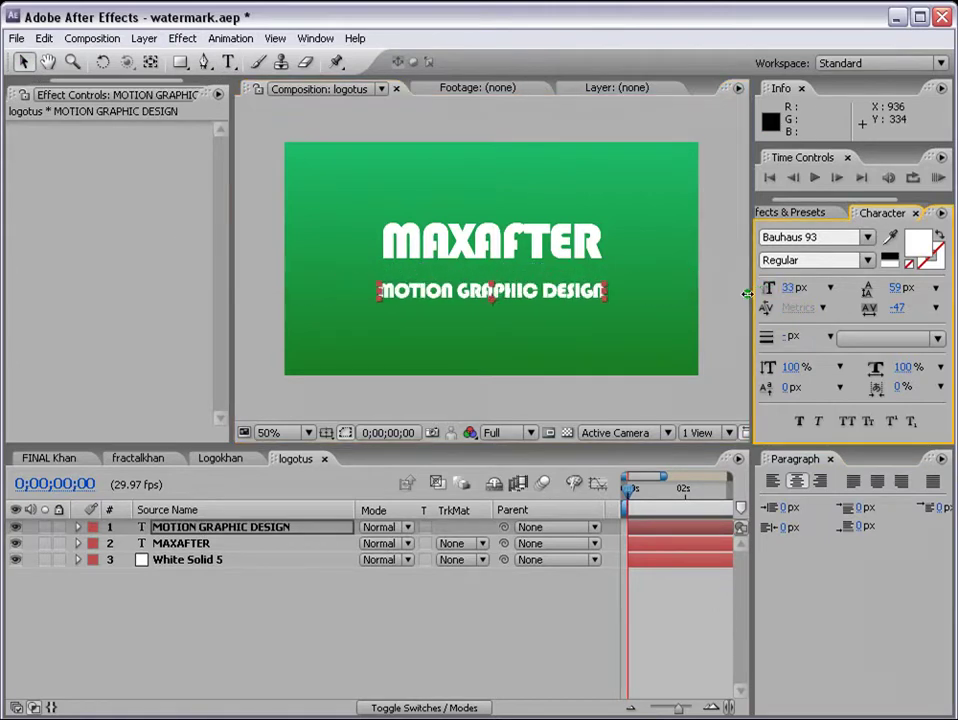
{"action": "mouse_move", "coordinate": [515, 289]}
{"action": "left_mouse_down"}
{"action": "mouse_move", "coordinate": [517, 260]}
{"action": "mouse_move", "coordinate": [517, 270]}
{"action": "left_mouse_up"}
{"action": "key", "text": "period"}
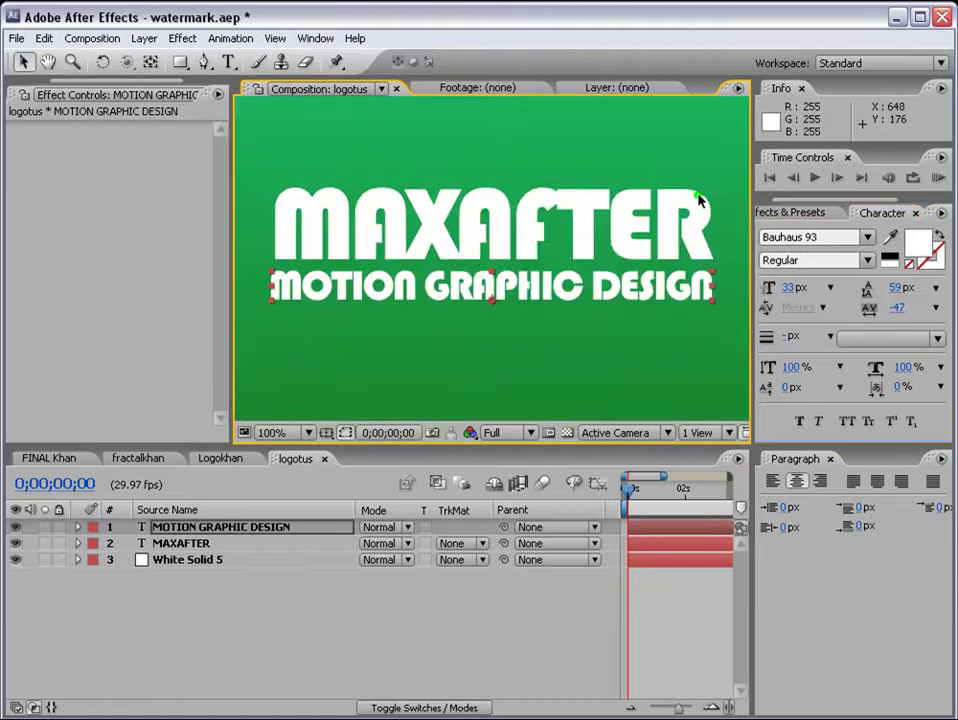
{"action": "key", "text": "comma"}
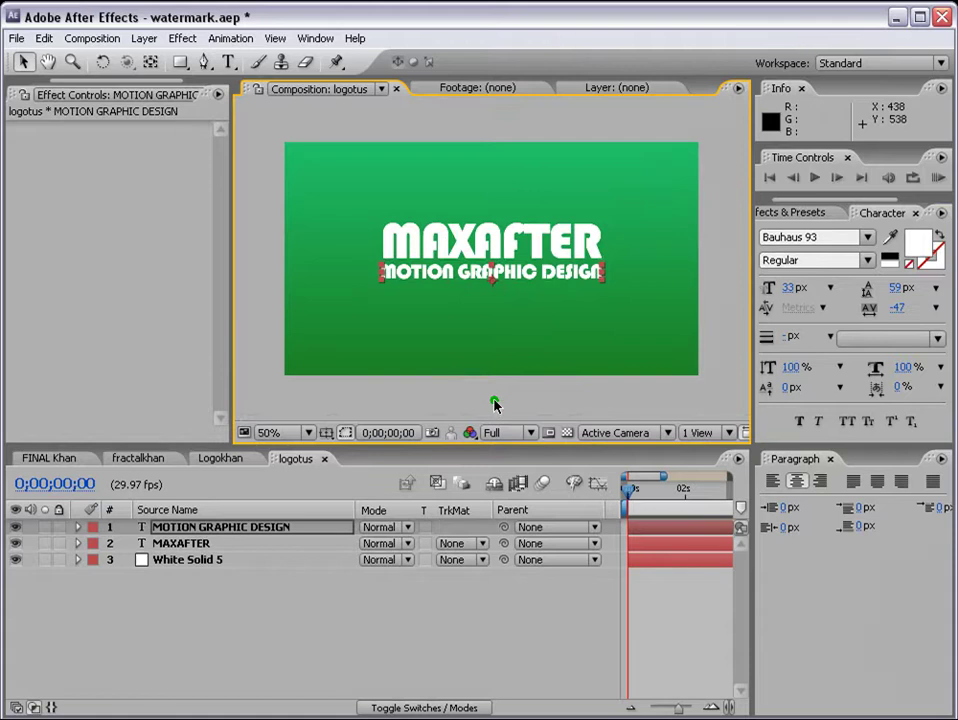
- Show rulers, check the title alignment with two vertical guides, then remove the guides
{"action": "key", "text": "ctrl+r"}
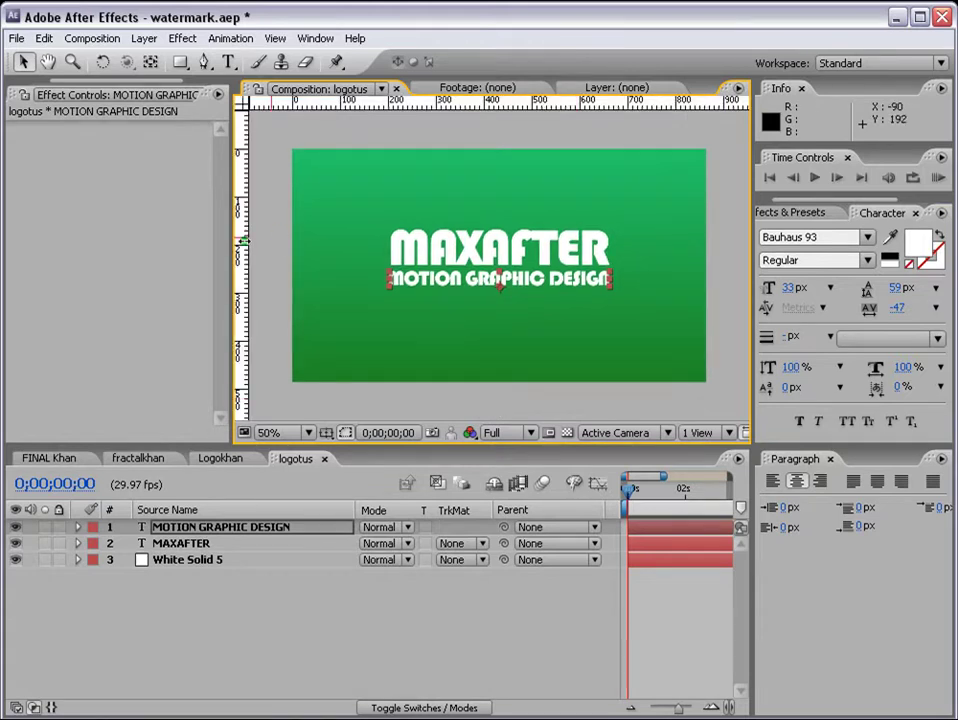
{"action": "left_click_drag", "start_coordinate": [260, 243], "coordinate": [609, 301]}
{"action": "left_click_drag", "start_coordinate": [241, 306], "coordinate": [389, 310]}
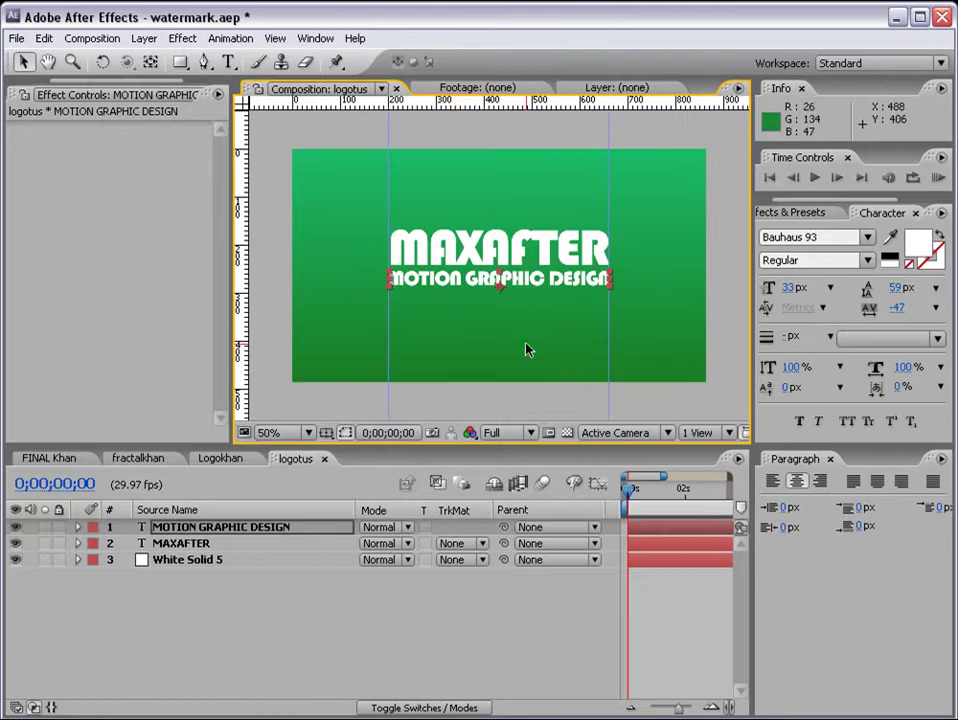
{"action": "key", "text": "period"}
{"action": "key", "text": "comma"}
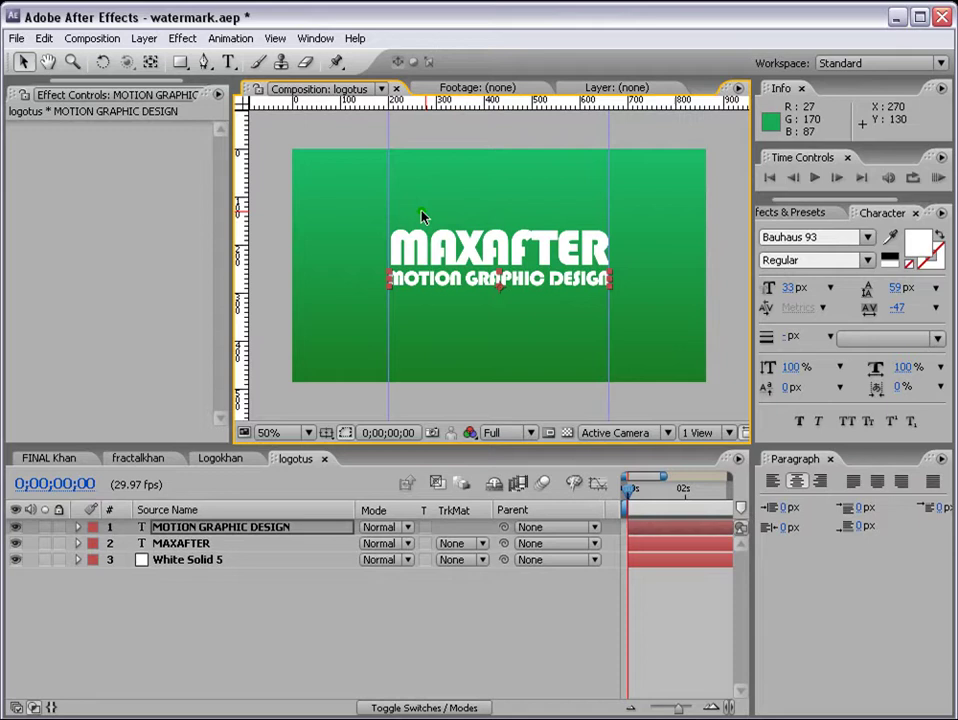
{"action": "left_click", "coordinate": [355, 237]}
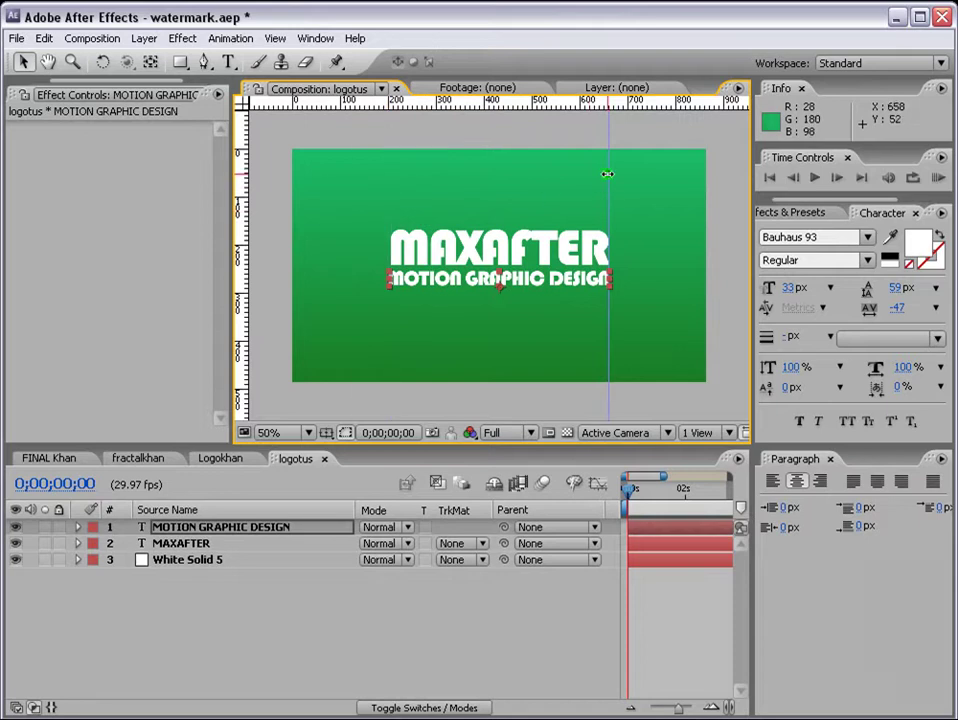
{"action": "left_click_drag", "start_coordinate": [607, 174], "coordinate": [227, 182]}
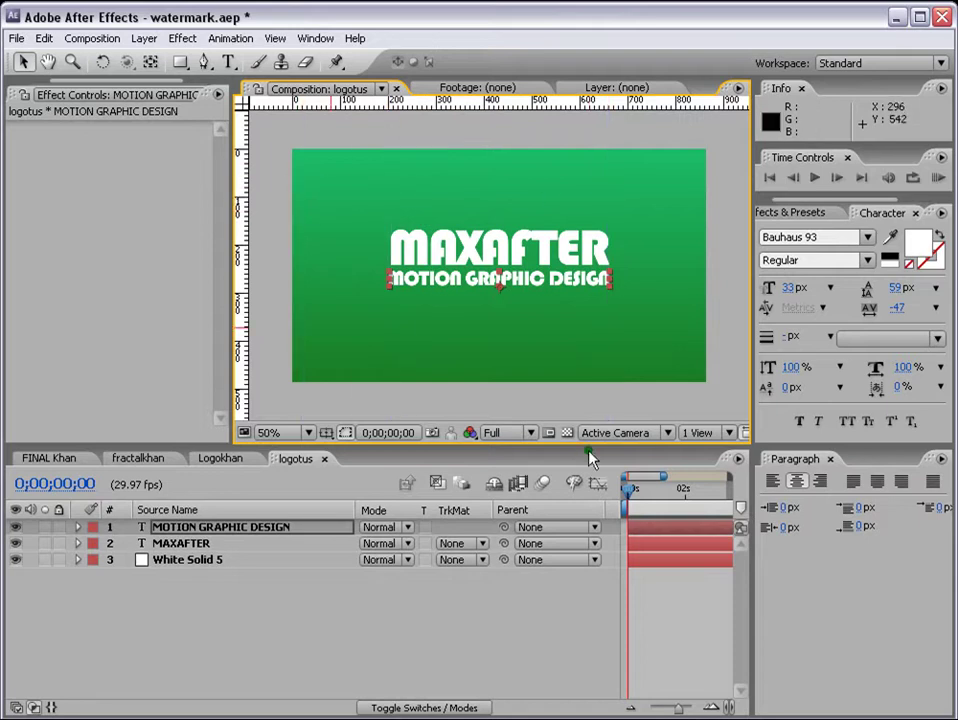
{"action": "left_click", "coordinate": [669, 603]}
- Duplicate MOTION GRAPHIC DESIGN as a third line reading 'tonight 10pm', shifted right beneath it
{"action": "left_click", "coordinate": [656, 526]}
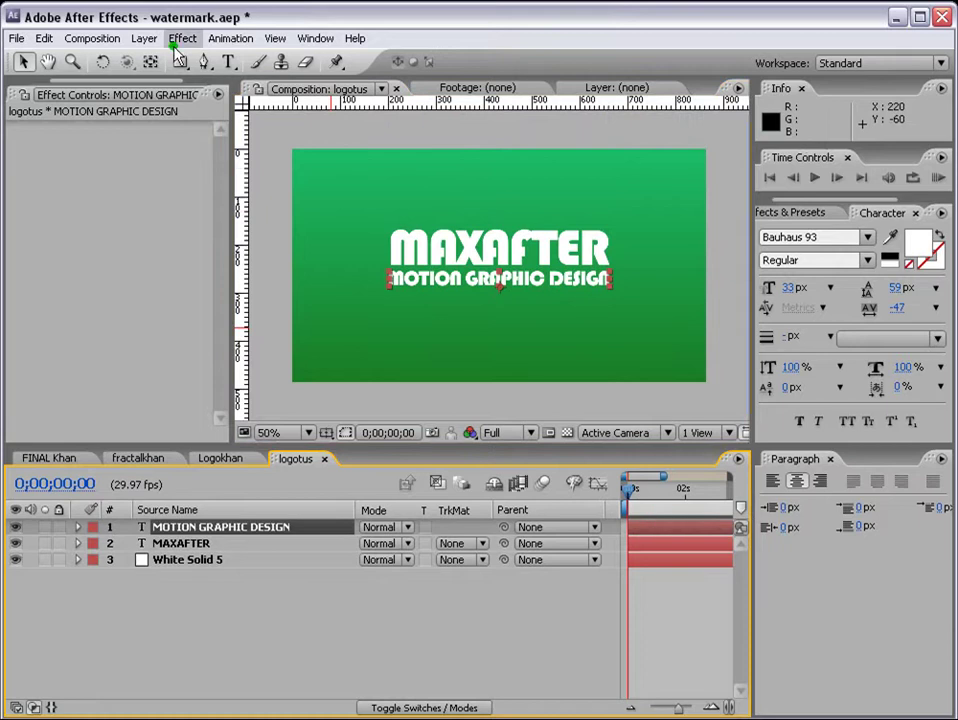
{"action": "left_click", "coordinate": [44, 38]}
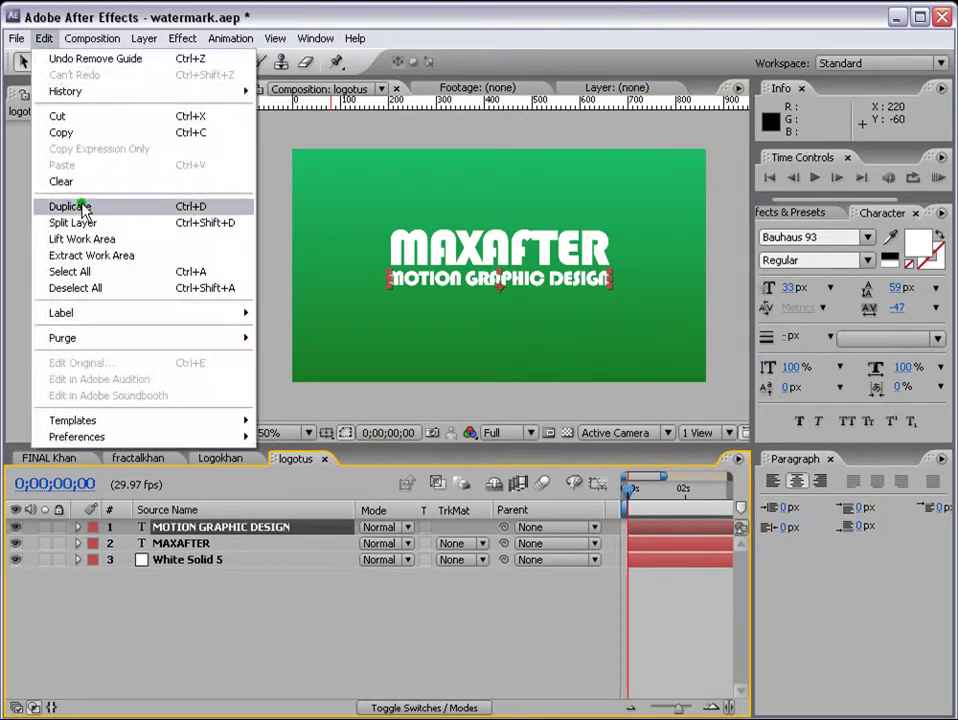
{"action": "left_click", "coordinate": [70, 206]}
{"action": "left_click_drag", "start_coordinate": [532, 284], "coordinate": [537, 303]}
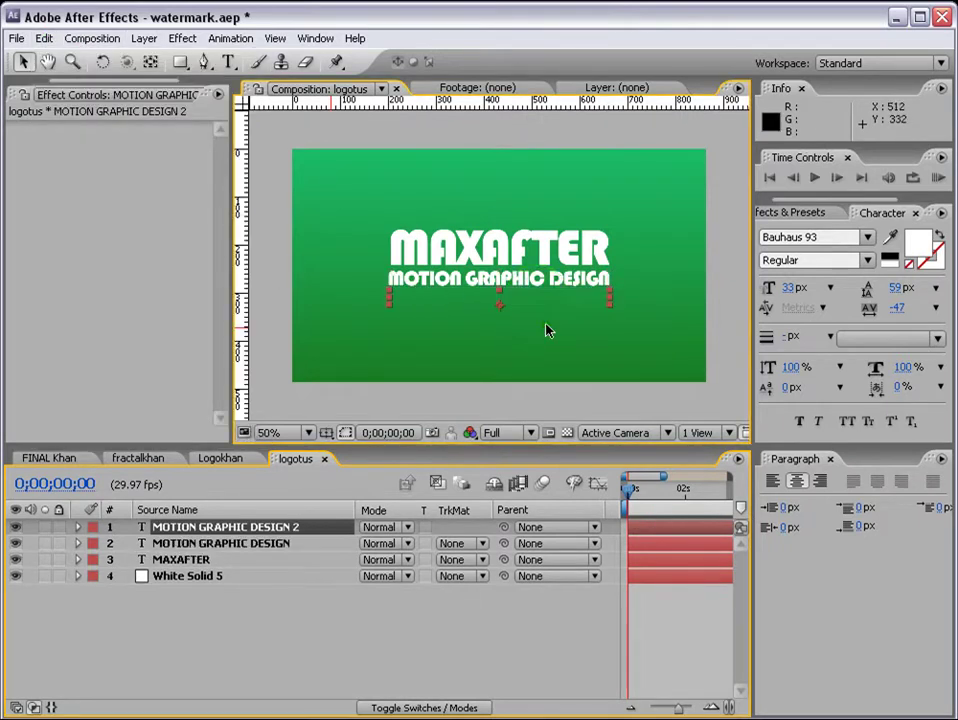
{"action": "double_click", "coordinate": [660, 527]}
{"action": "type", "text": "toni"}
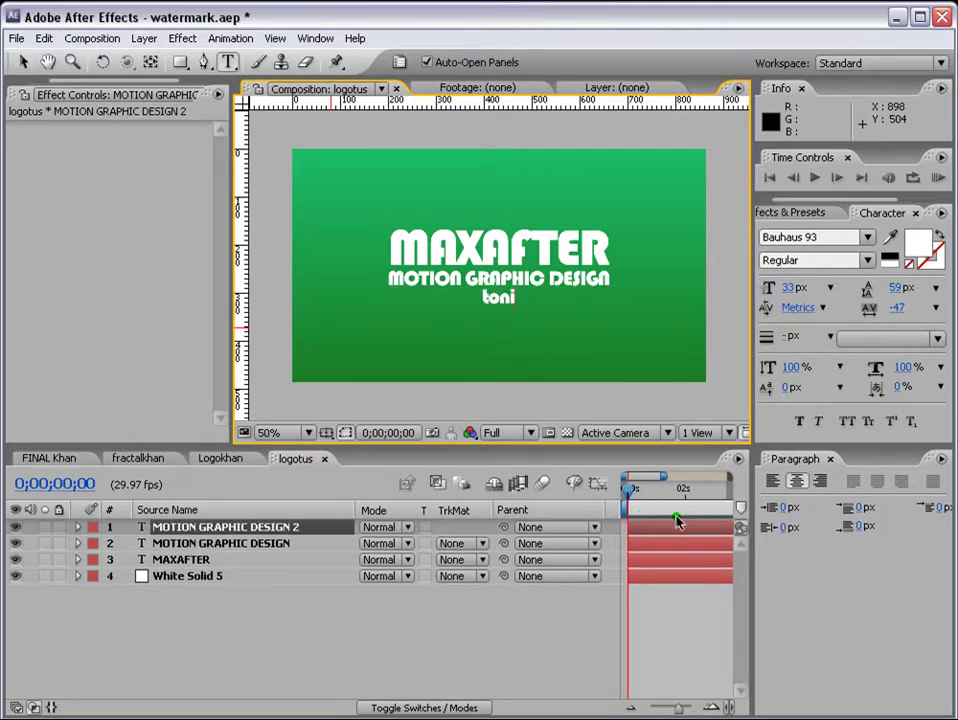
{"action": "type", "text": "ght 10pm"}
{"action": "key", "text": "Escape"}
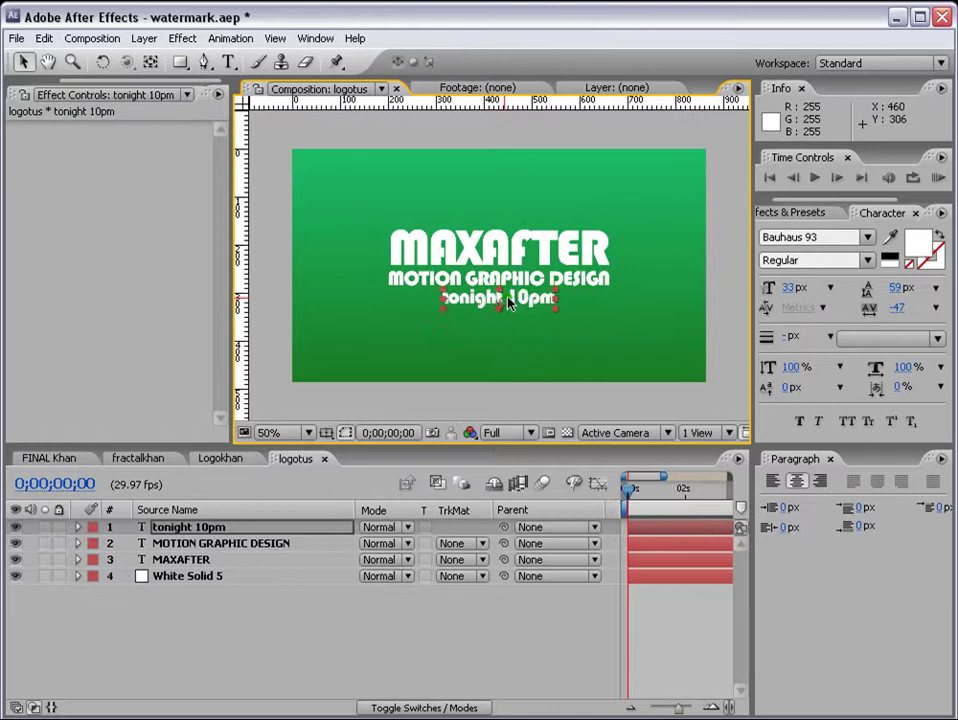
{"action": "left_click_drag", "start_coordinate": [508, 303], "coordinate": [560, 303]}
{"action": "left_click", "coordinate": [663, 400]}
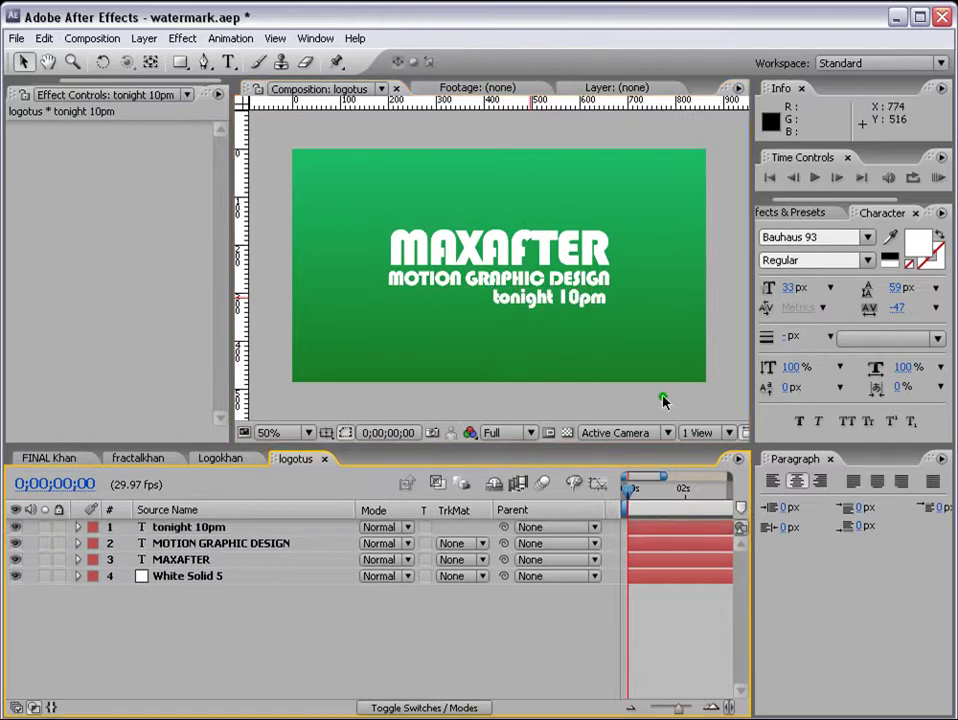
{"action": "left_click", "coordinate": [646, 535]}
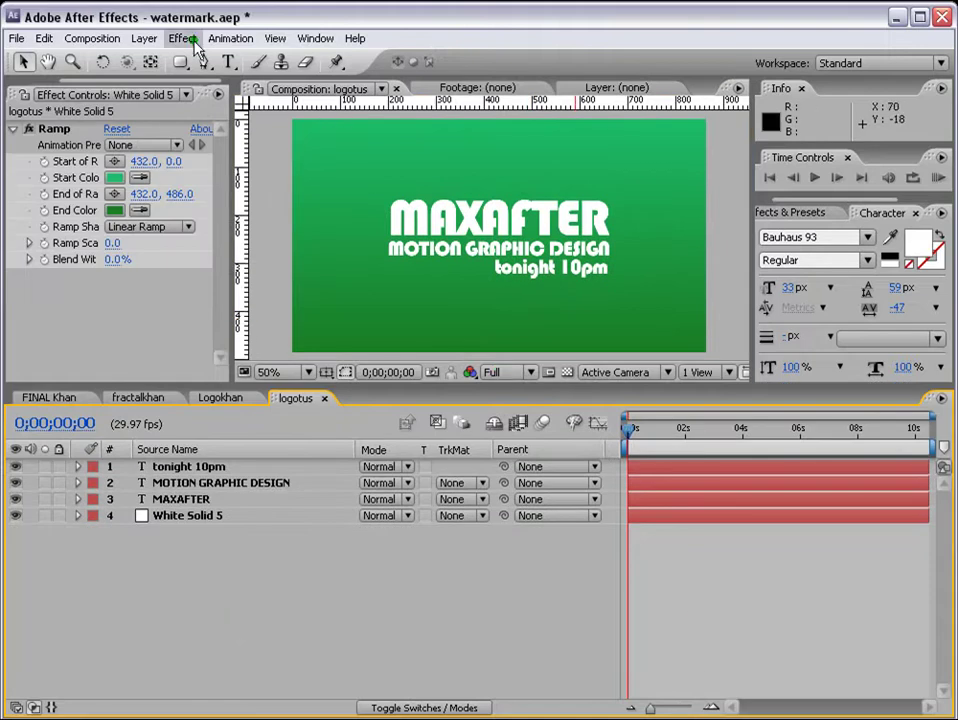
- Add a new white solid layer to the logotus comp
{"action": "left_click", "coordinate": [143, 38]}
{"action": "mouse_move", "coordinate": [161, 62]}
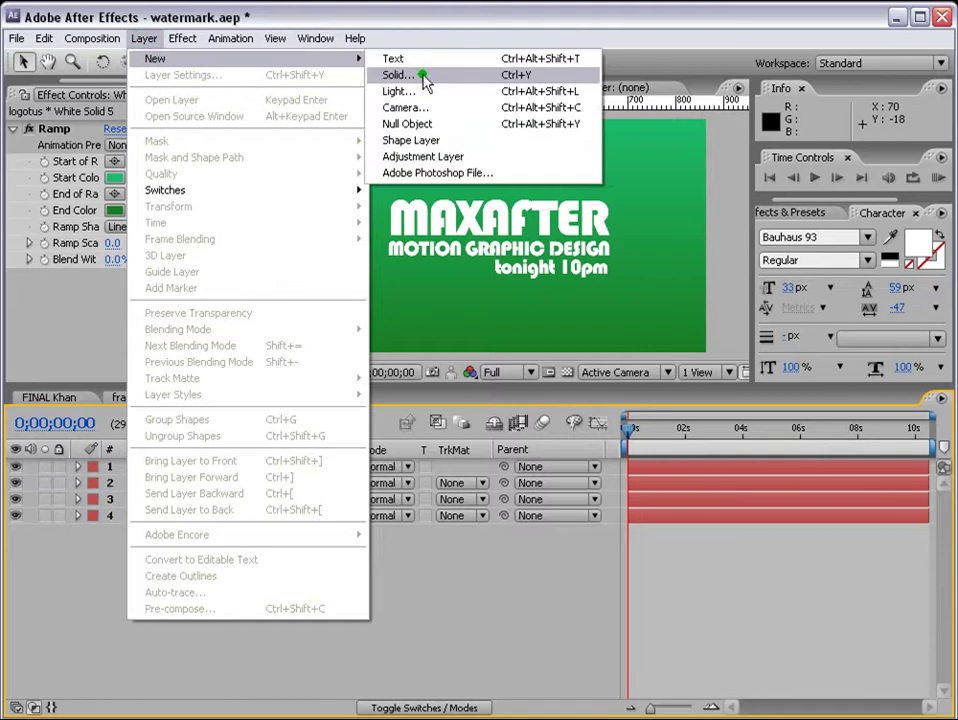
{"action": "left_click", "coordinate": [423, 77]}
{"action": "left_click", "coordinate": [675, 507]}
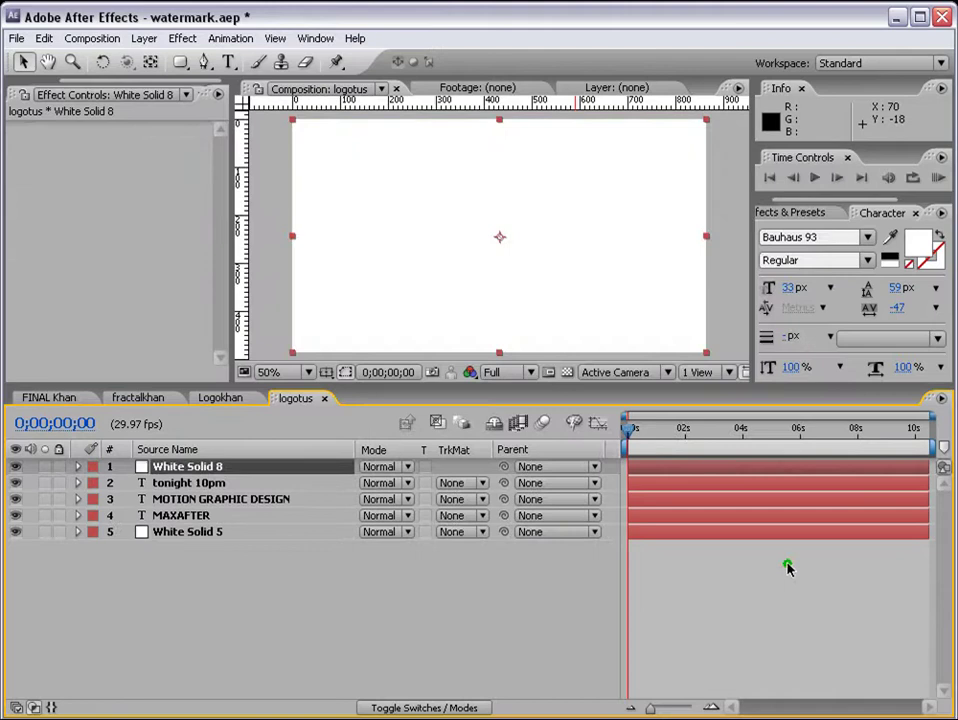
- Give the solid a full rounded-rectangle mask and scale it down toward the centre
{"action": "left_click", "coordinate": [181, 62]}
{"action": "left_click_drag", "start_coordinate": [181, 62], "coordinate": [247, 88]}
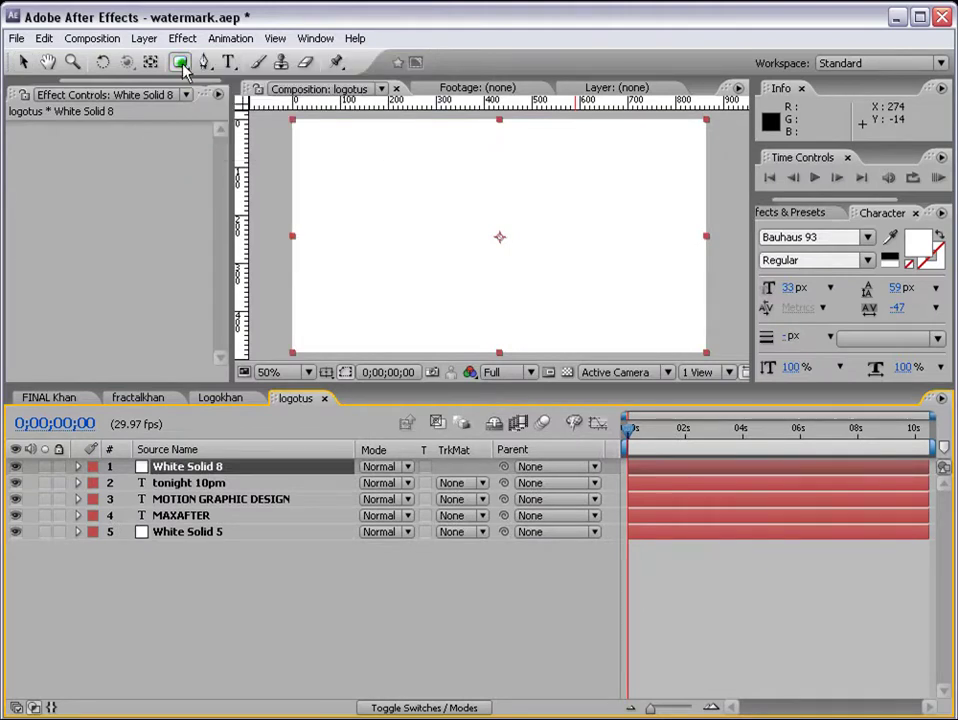
{"action": "left_click", "coordinate": [181, 64]}
{"action": "double_click", "coordinate": [179, 64]}
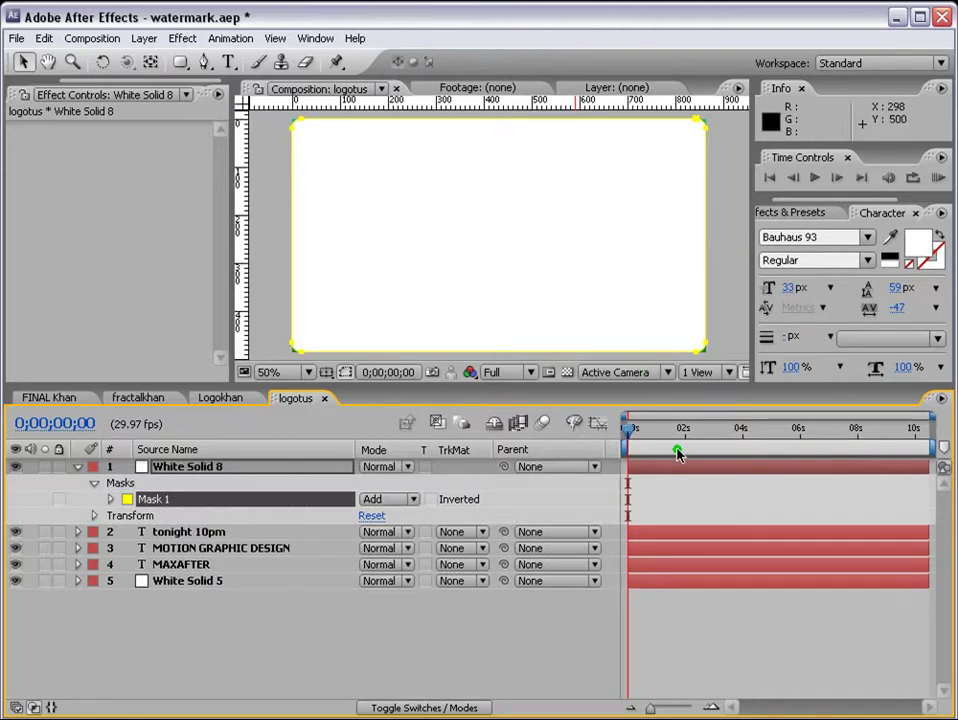
{"action": "left_click", "coordinate": [704, 280]}
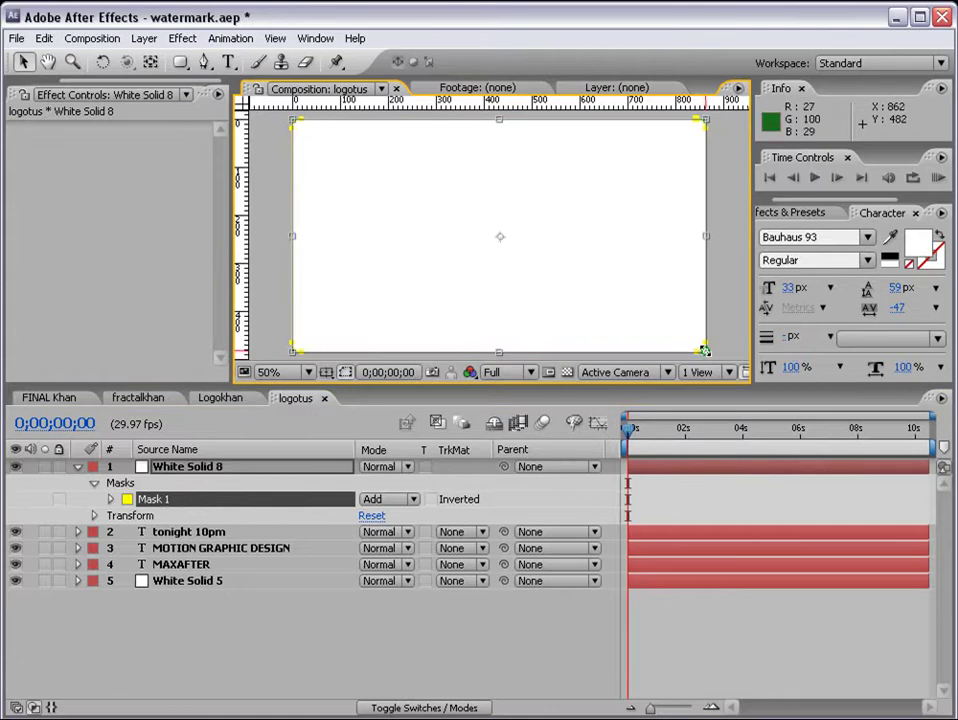
{"action": "left_click_drag", "start_coordinate": [704, 350], "coordinate": [616, 299]}
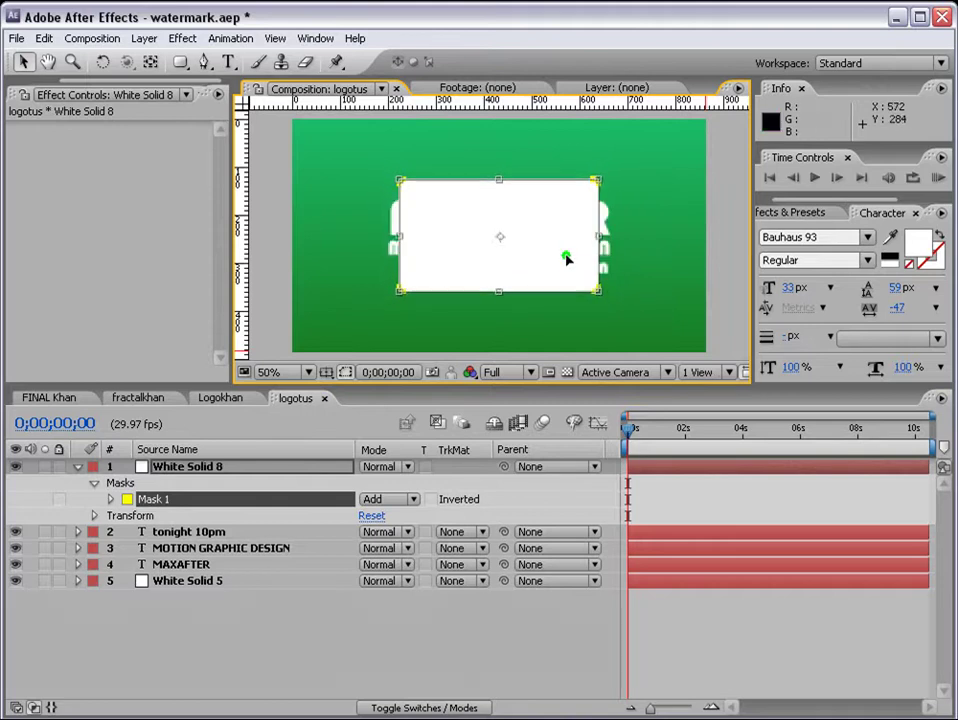
- Duplicate Mask 1 on the white solid, set Mask 2 to Subtract, and reveal all mask properties
{"action": "left_click", "coordinate": [567, 597]}
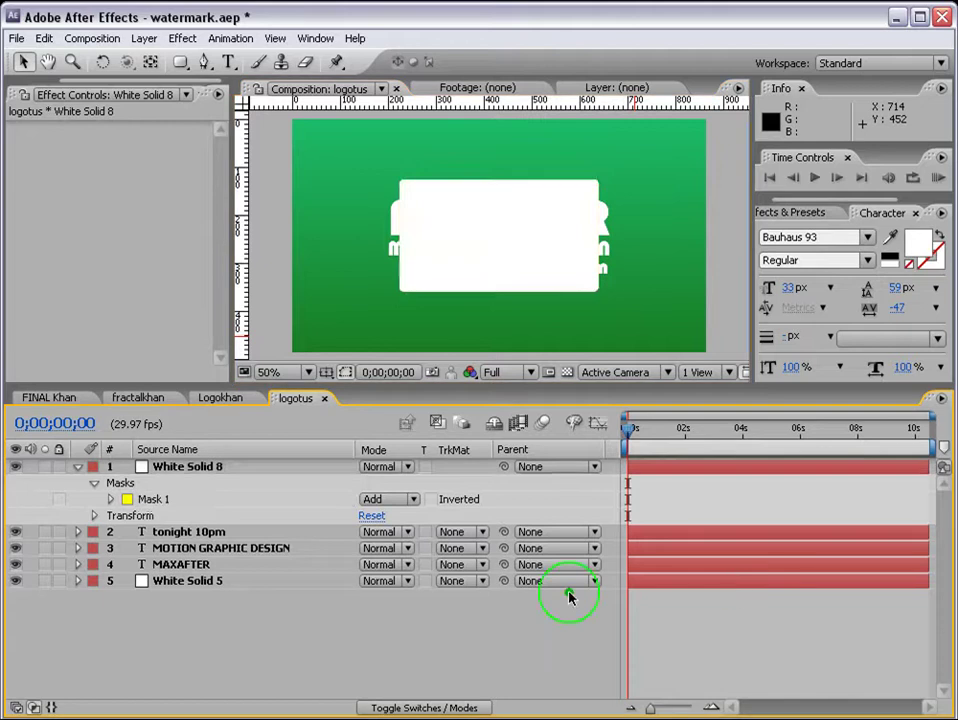
{"action": "left_click", "coordinate": [165, 499]}
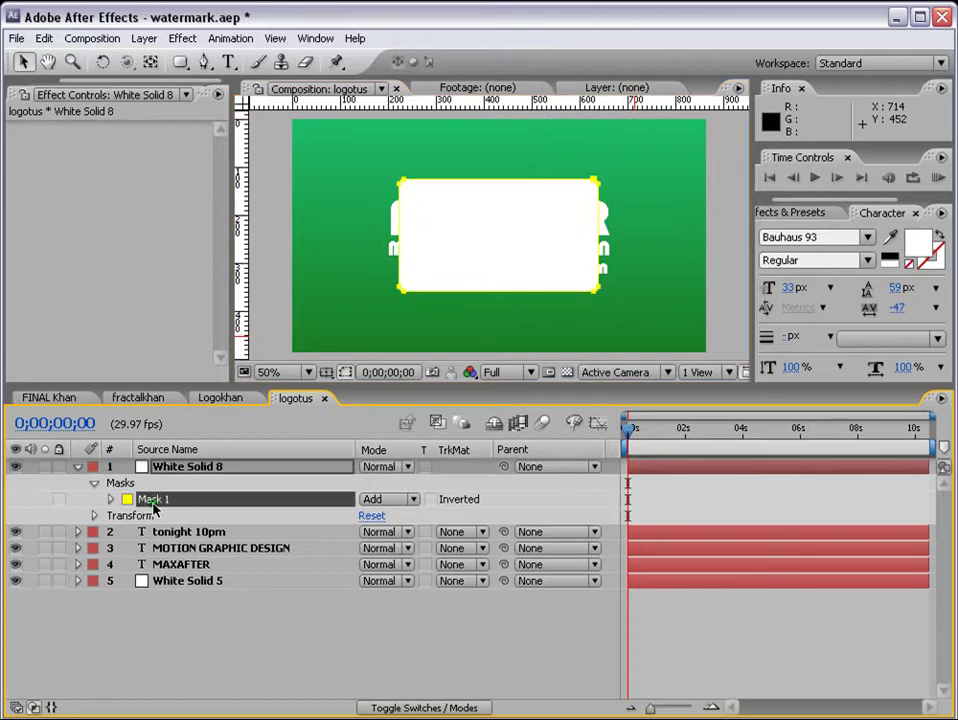
{"action": "key", "text": "ctrl+d"}
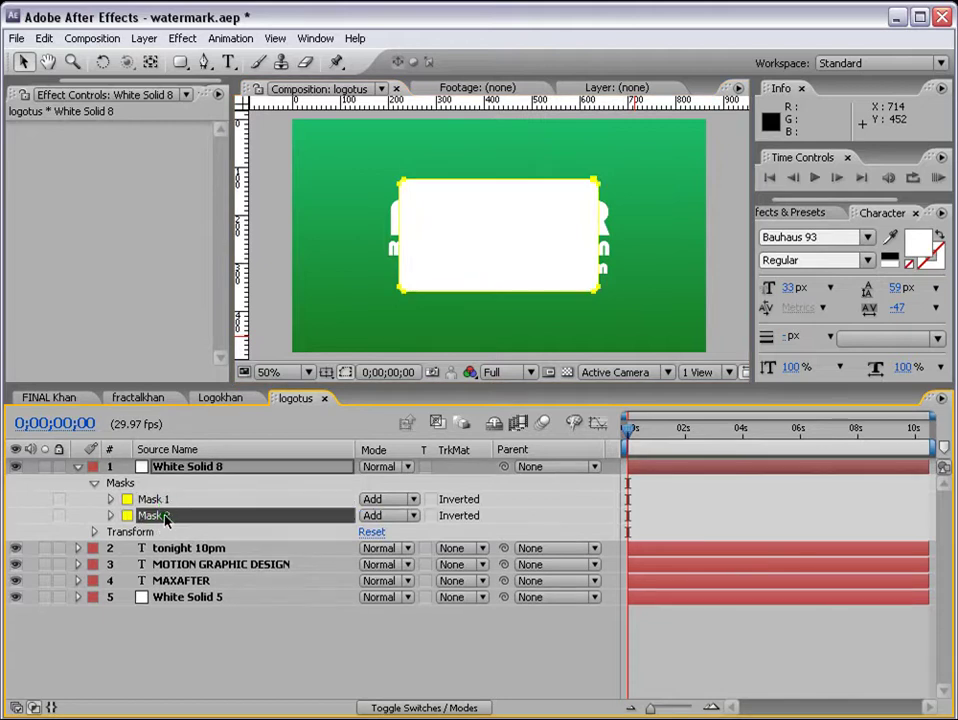
{"action": "left_click", "coordinate": [370, 515]}
{"action": "left_click", "coordinate": [379, 531]}
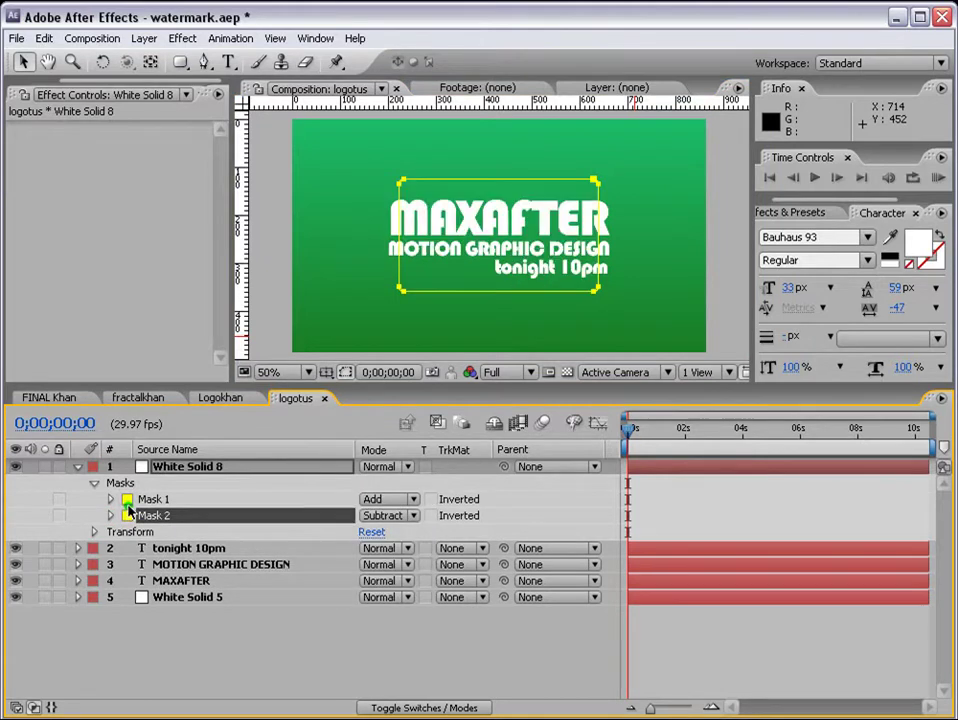
{"action": "left_click", "coordinate": [128, 484]}
{"action": "key", "text": "m"}
{"action": "key", "text": "m"}
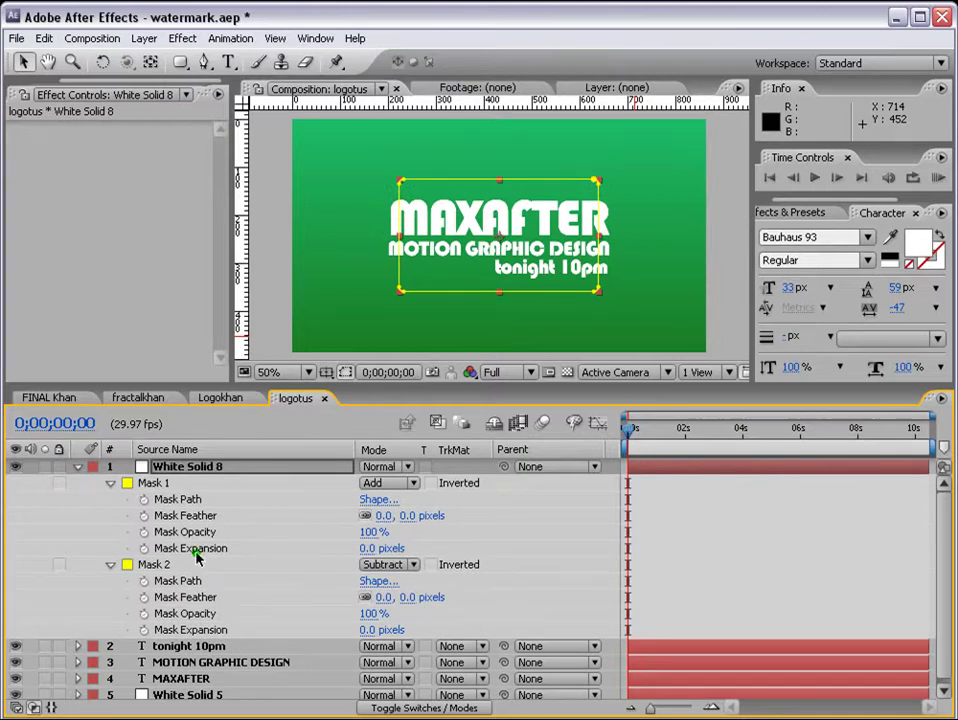
- Set Mask 1 expansion to 96 px and Mask 2 expansion to 58 px for a thick rounded frame
{"action": "left_click", "coordinate": [375, 548]}
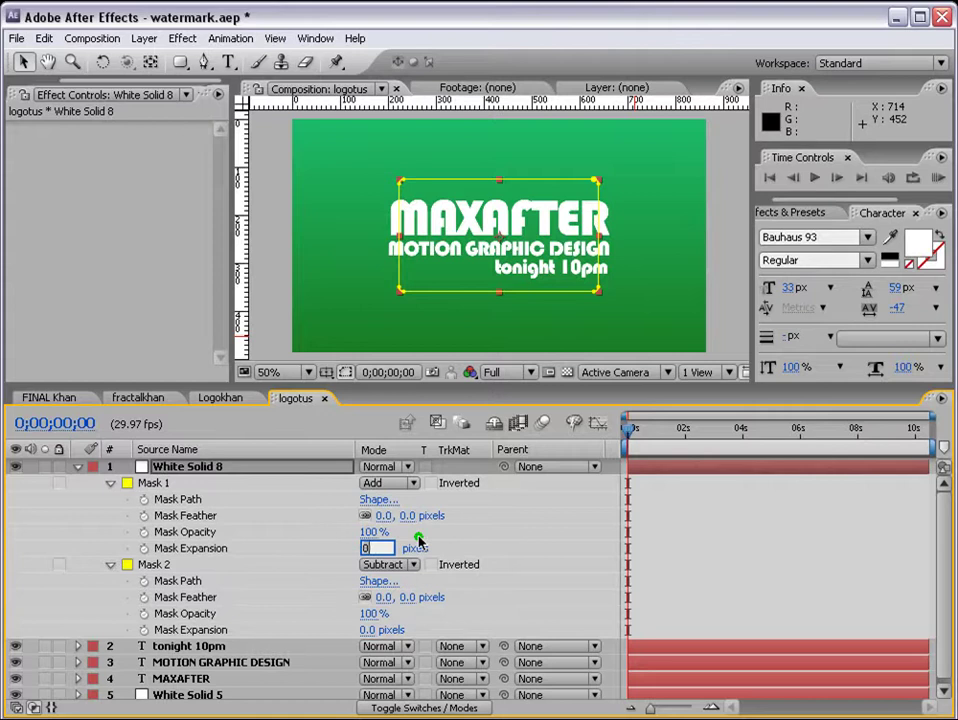
{"action": "type", "text": "57"}
{"action": "key", "text": "Return"}
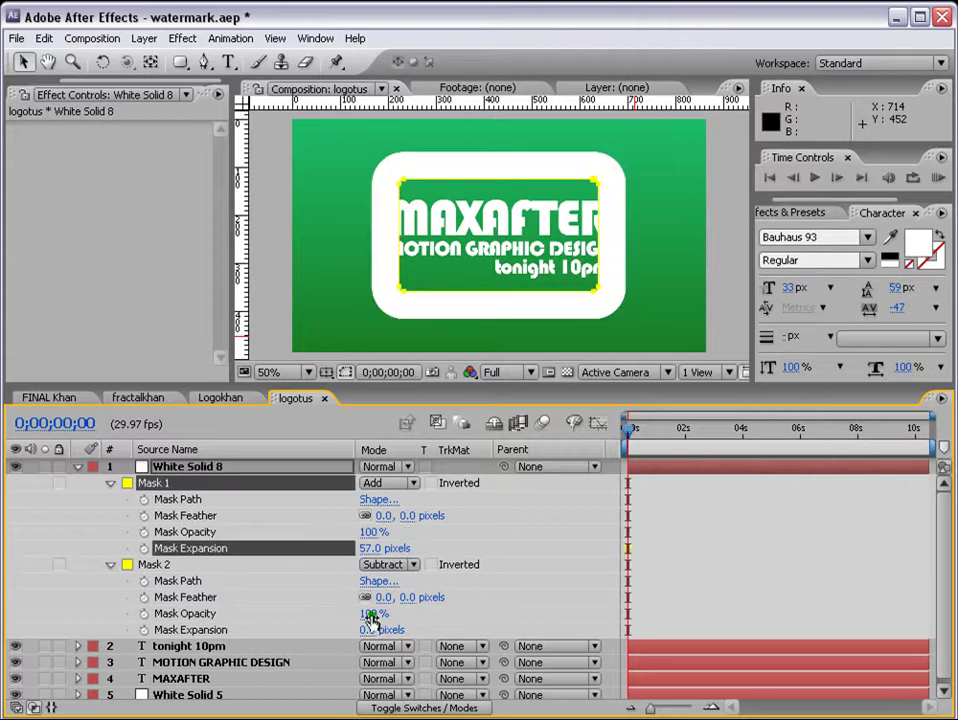
{"action": "left_click_drag", "start_coordinate": [368, 625], "coordinate": [373, 633]}
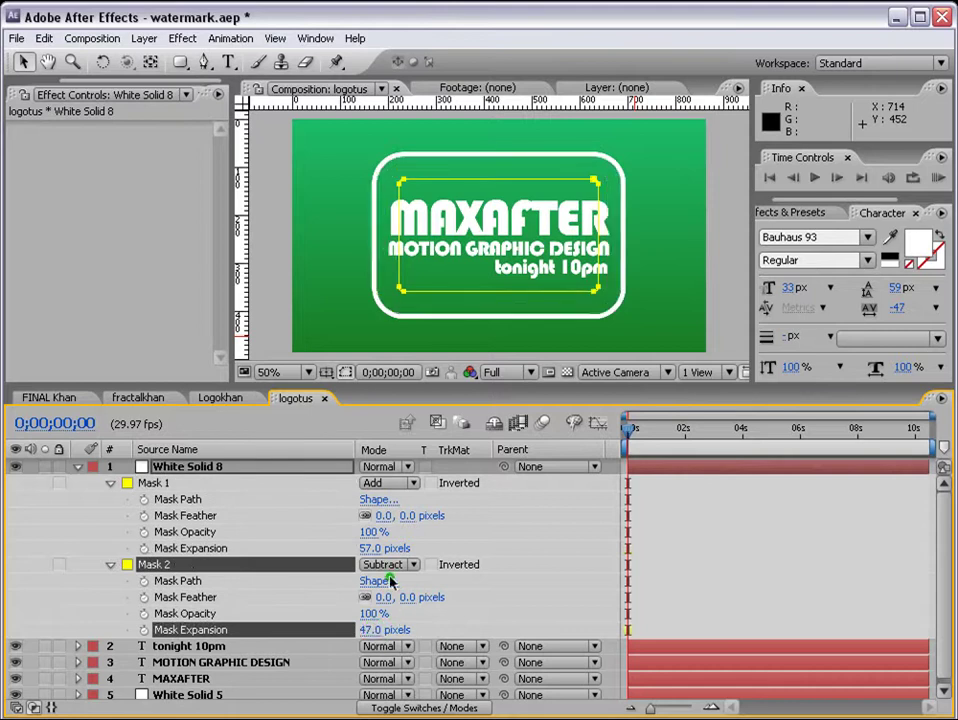
{"action": "mouse_move", "coordinate": [369, 548]}
{"action": "left_mouse_down"}
{"action": "mouse_move", "coordinate": [351, 553]}
{"action": "mouse_move", "coordinate": [378, 552]}
{"action": "left_mouse_up"}
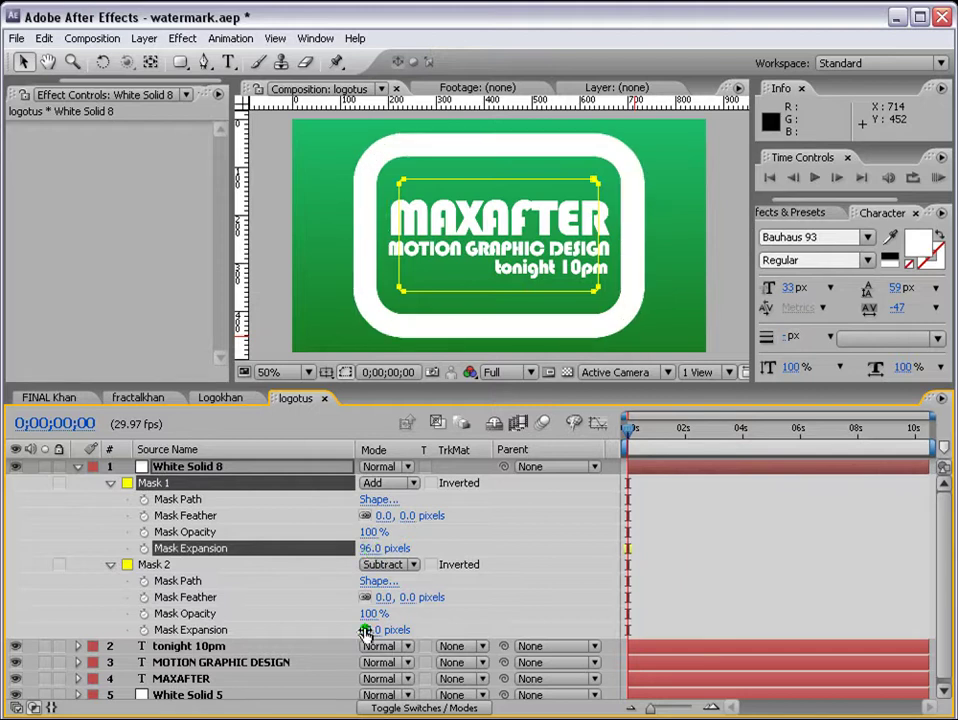
{"action": "left_click_drag", "start_coordinate": [368, 631], "coordinate": [460, 626]}
{"action": "left_click", "coordinate": [697, 571]}
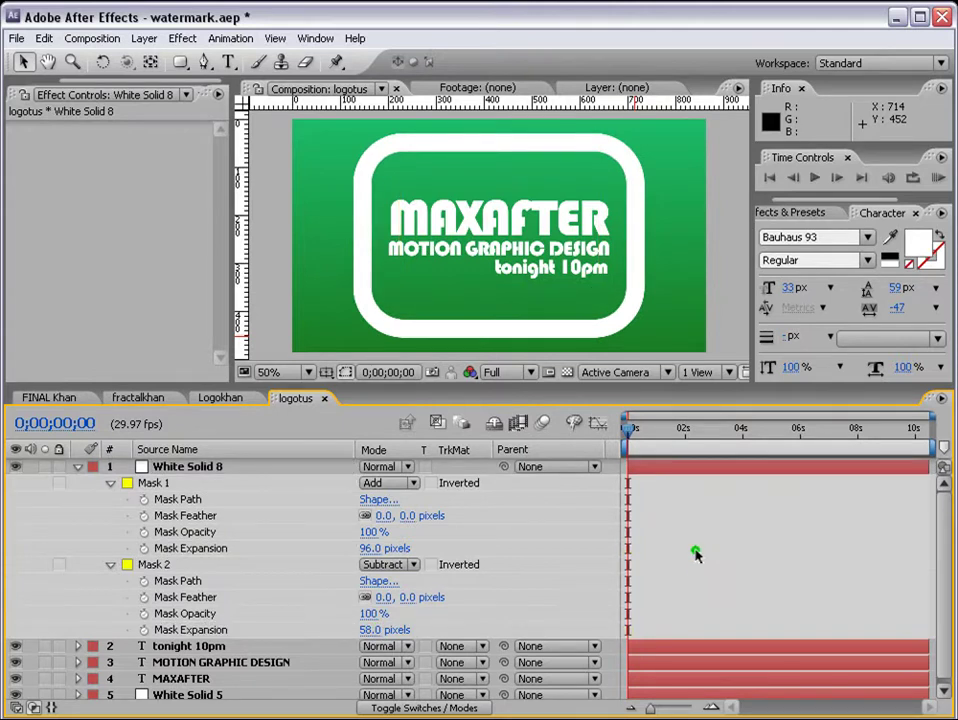
{"action": "key", "text": "ctrl+grave"}
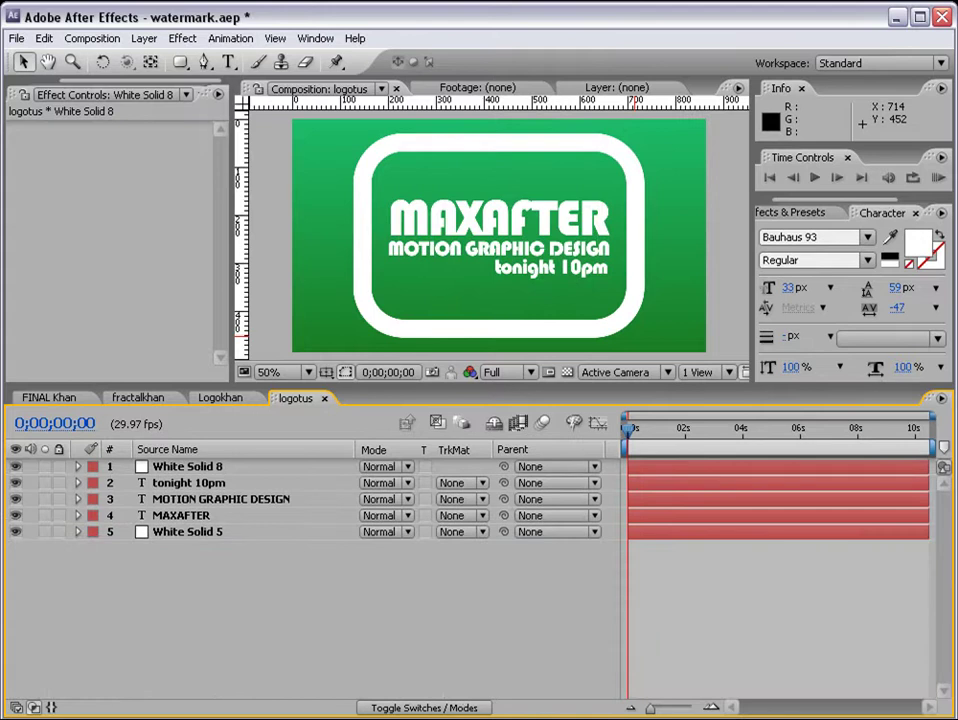
- Make a new composition from the logotus precomp and name it FINAL tuts
{"action": "left_click", "coordinate": [226, 398]}
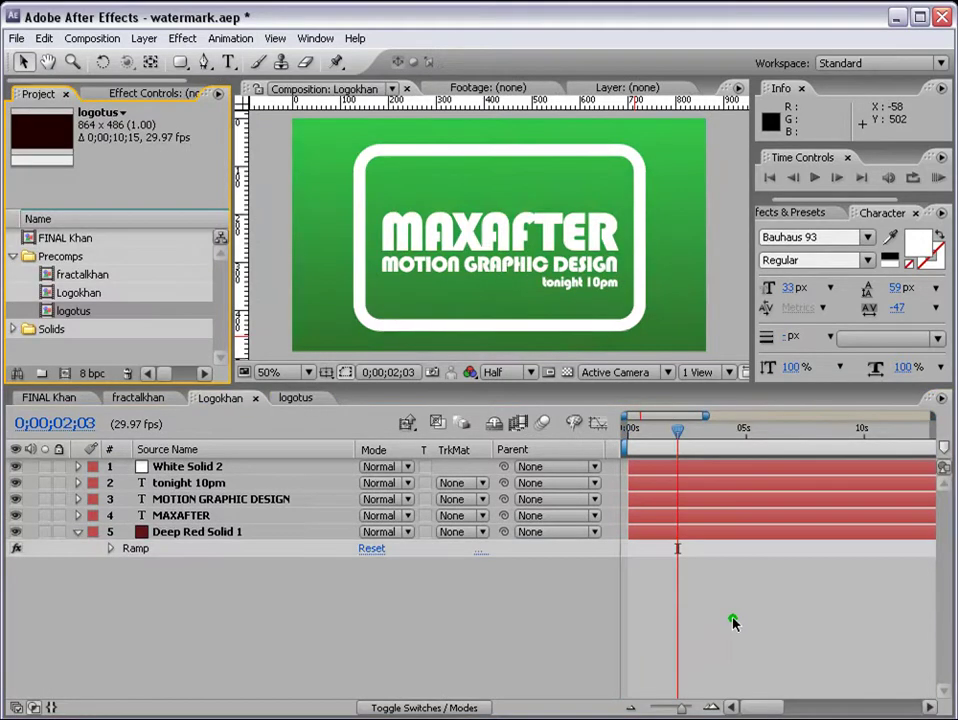
{"action": "left_click", "coordinate": [73, 294]}
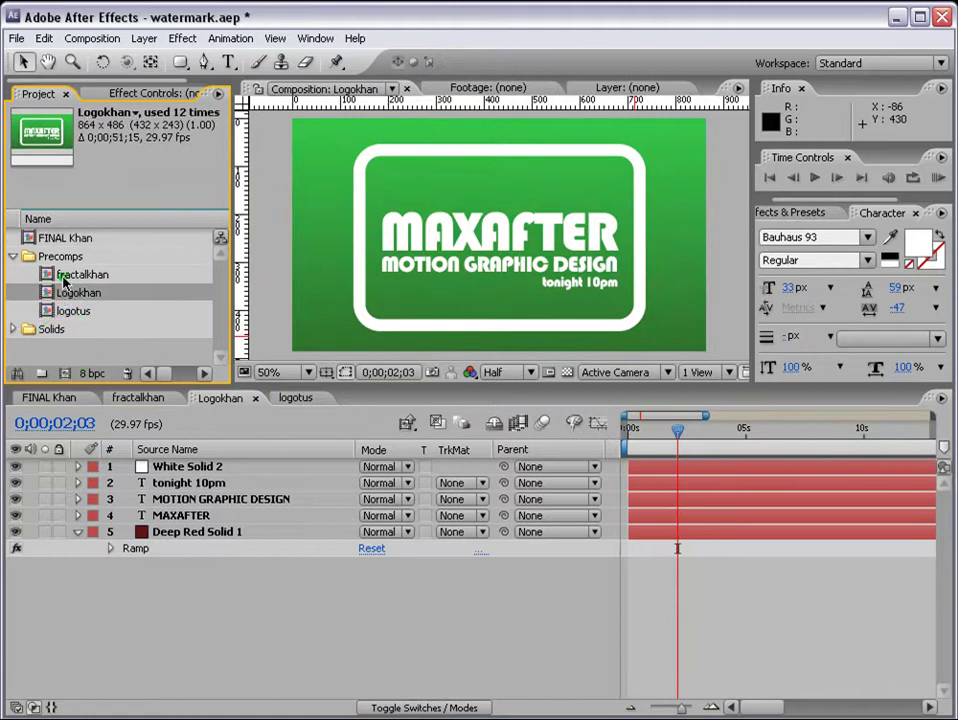
{"action": "left_click", "coordinate": [68, 313]}
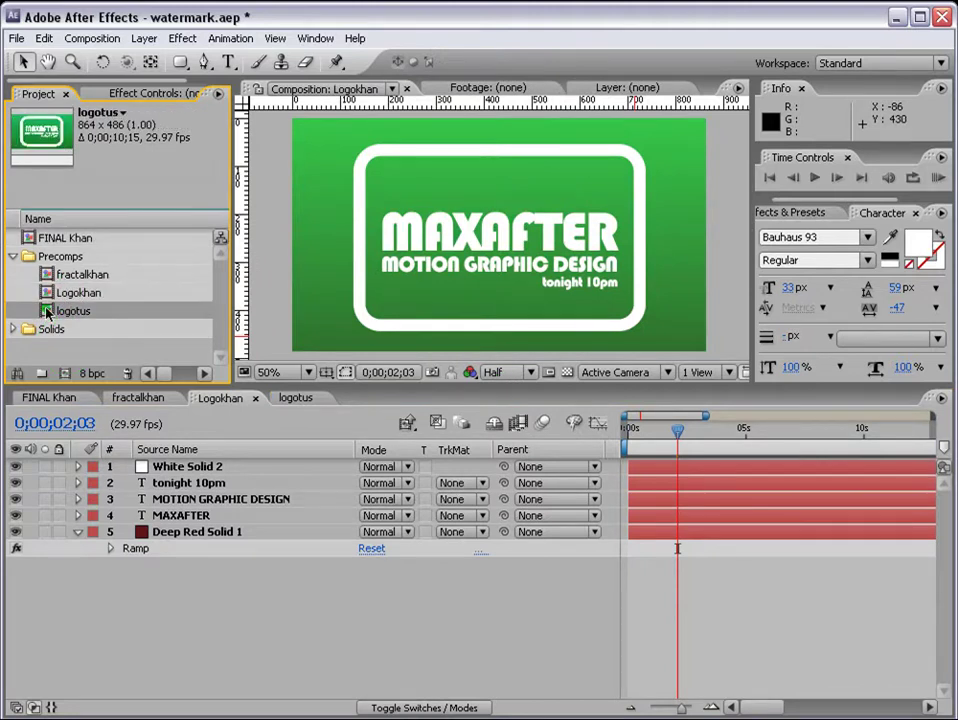
{"action": "left_click_drag", "start_coordinate": [47, 313], "coordinate": [68, 370]}
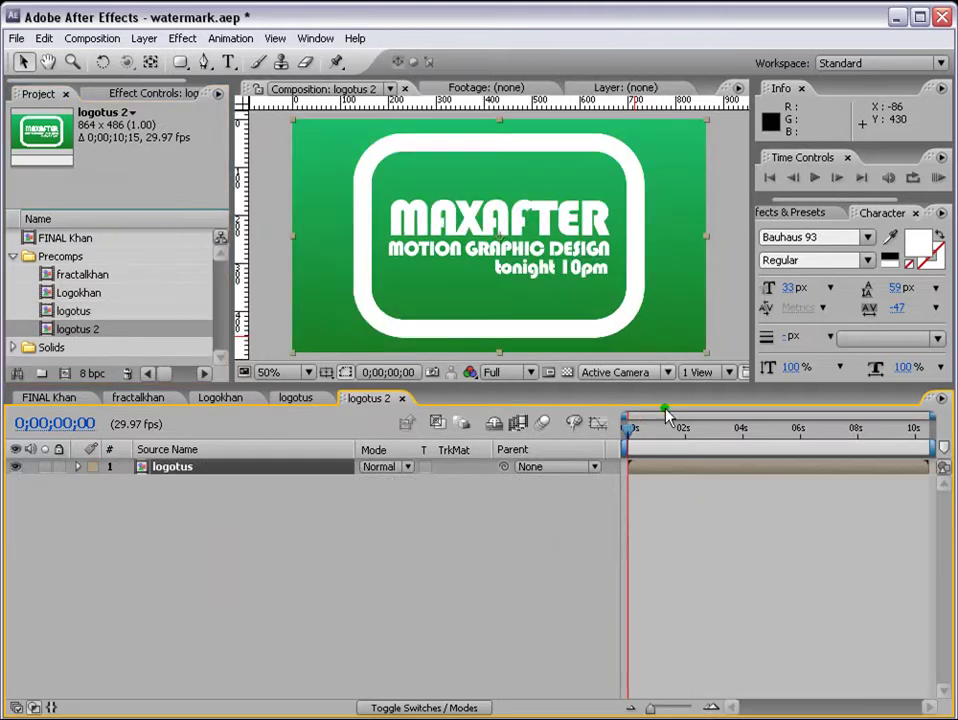
{"action": "left_click", "coordinate": [73, 332]}
{"action": "key", "text": "Return"}
{"action": "type", "text": "0"}
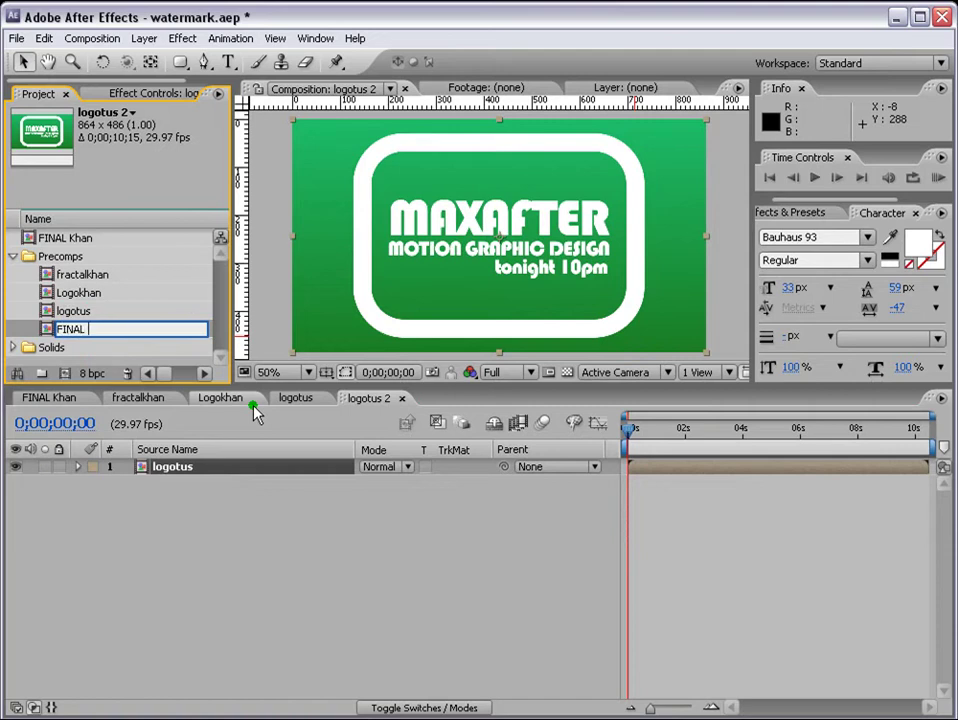
{"action": "type", "text": "INAL tuts"}
{"action": "key", "text": "Return"}
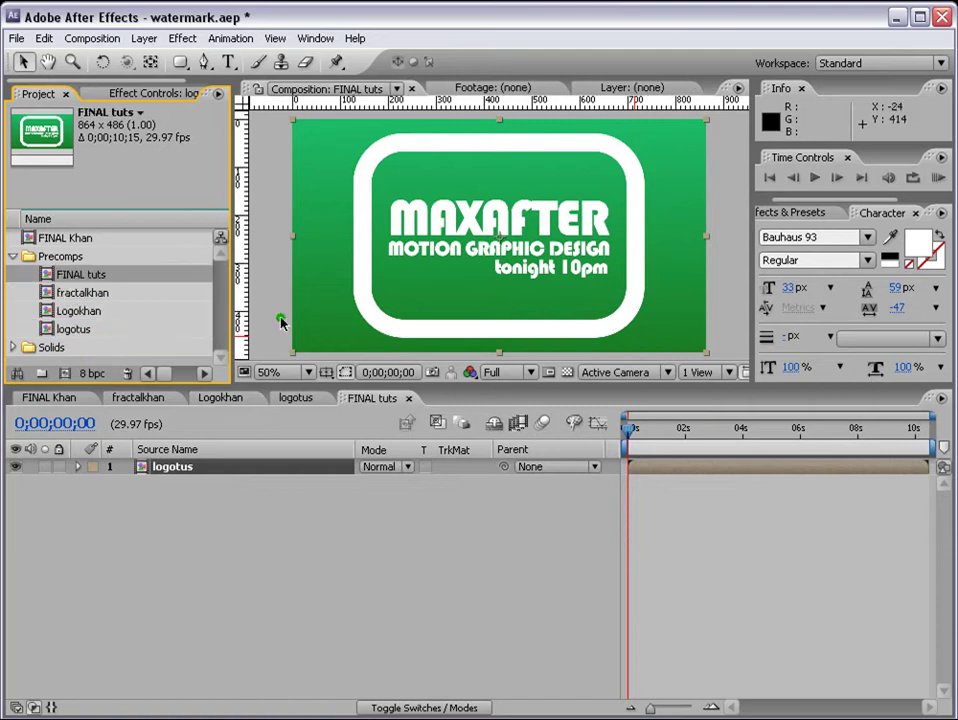
- Move FINAL tuts out of Precomps and set the current time to 0;00;01;27
{"action": "left_click_drag", "start_coordinate": [90, 280], "coordinate": [87, 358]}
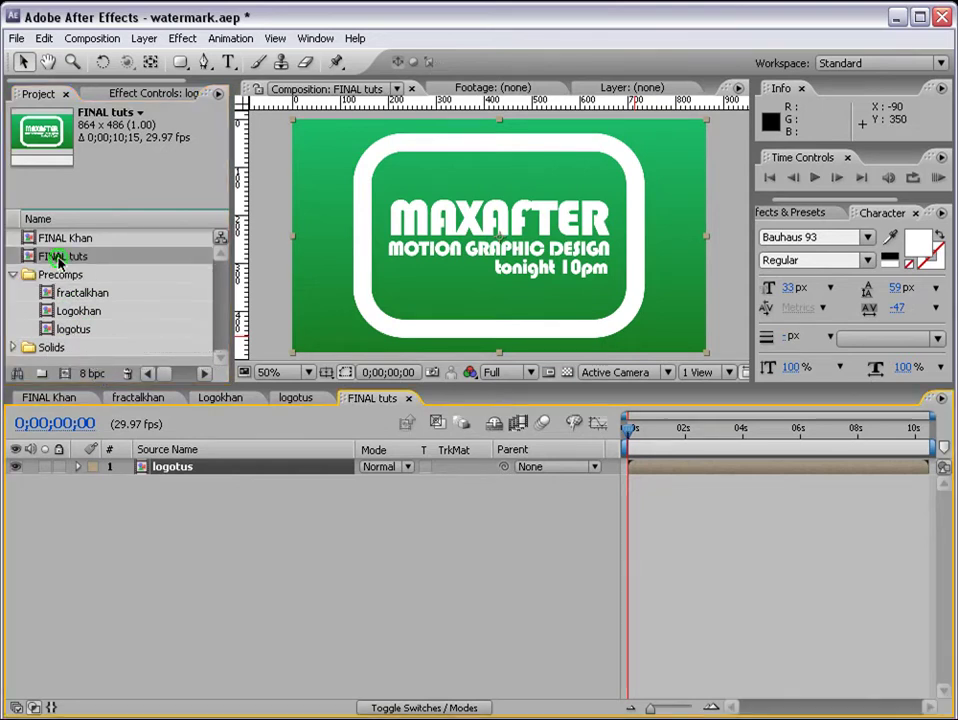
{"action": "left_click", "coordinate": [207, 472]}
{"action": "left_click", "coordinate": [683, 428]}
{"action": "left_click", "coordinate": [385, 682]}
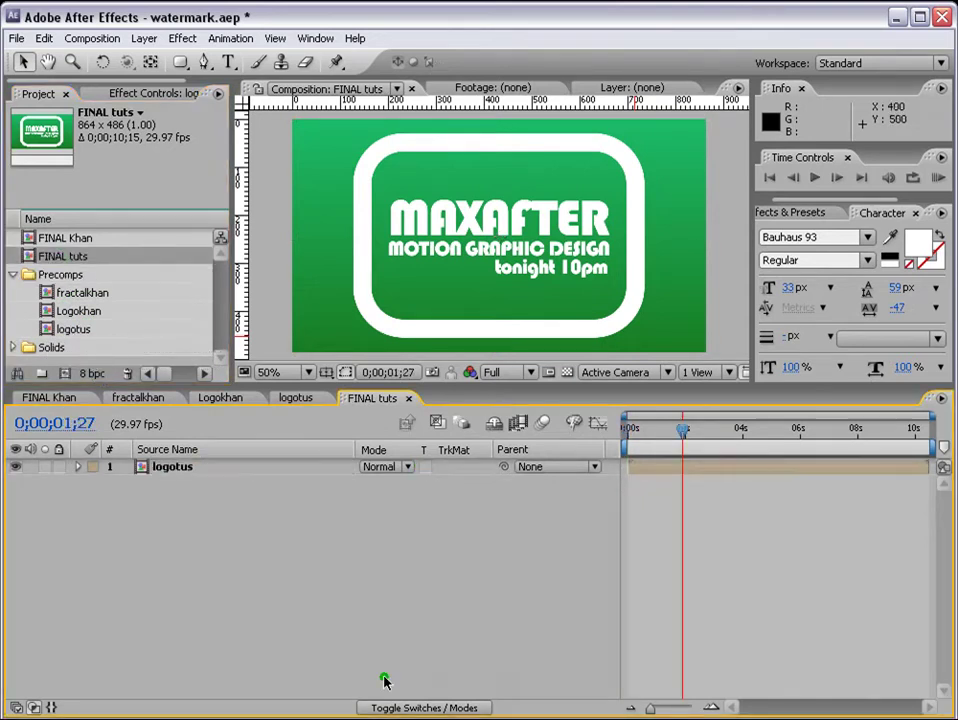
- Create a new 864×486 composition named 'fractal' with Square Pixels
{"action": "left_click", "coordinate": [92, 38]}
{"action": "left_click", "coordinate": [110, 58]}
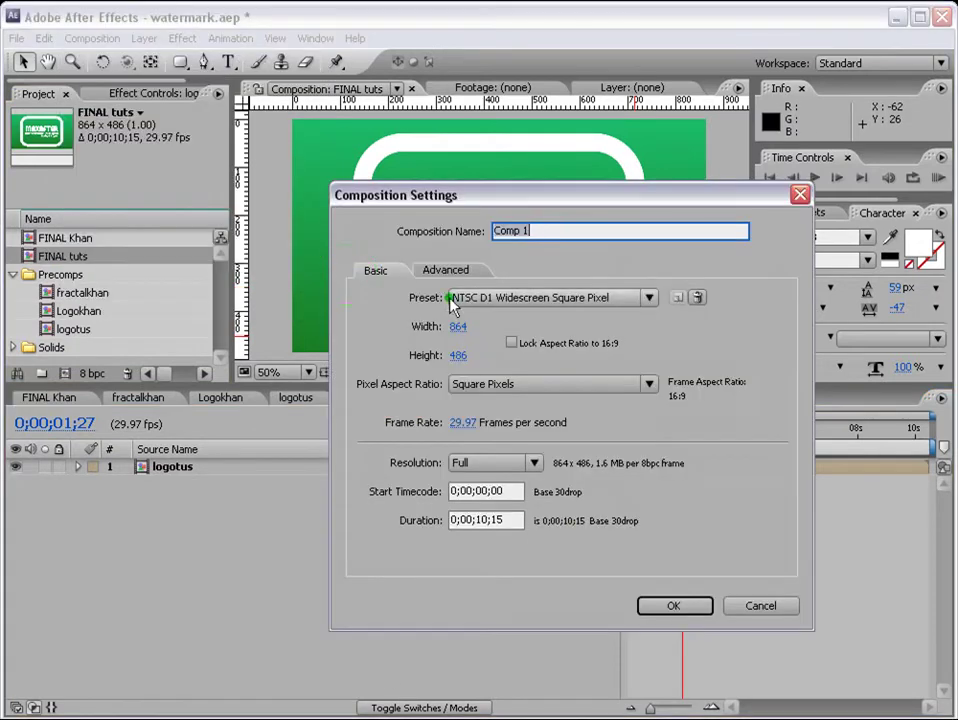
{"action": "left_click", "coordinate": [483, 387]}
{"action": "left_click", "coordinate": [671, 385]}
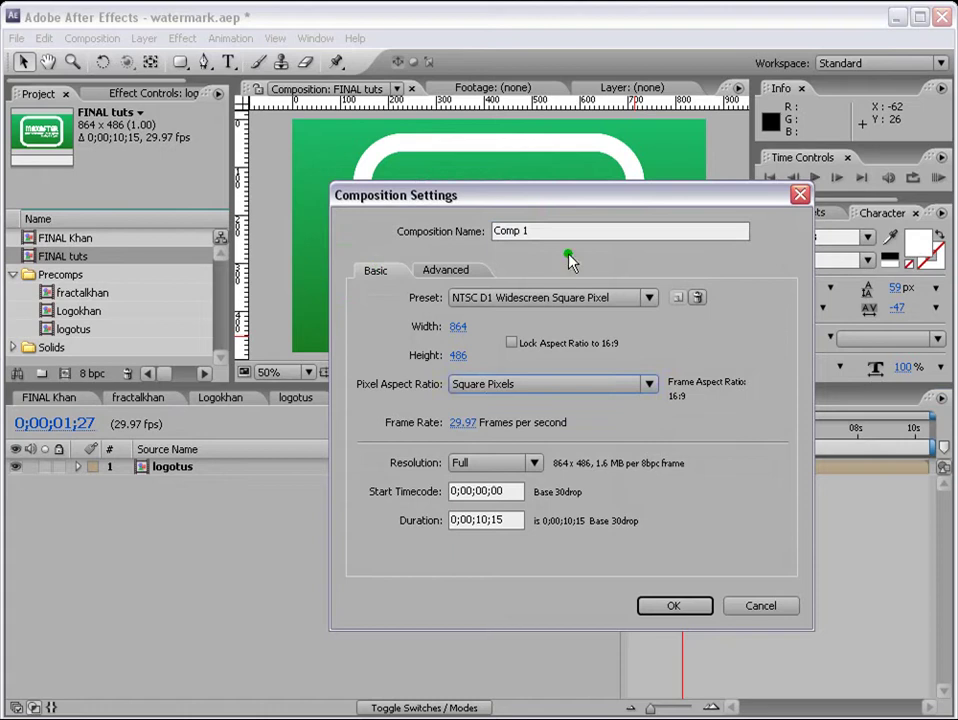
{"action": "left_click", "coordinate": [558, 231]}
{"action": "type", "text": "fractal"}
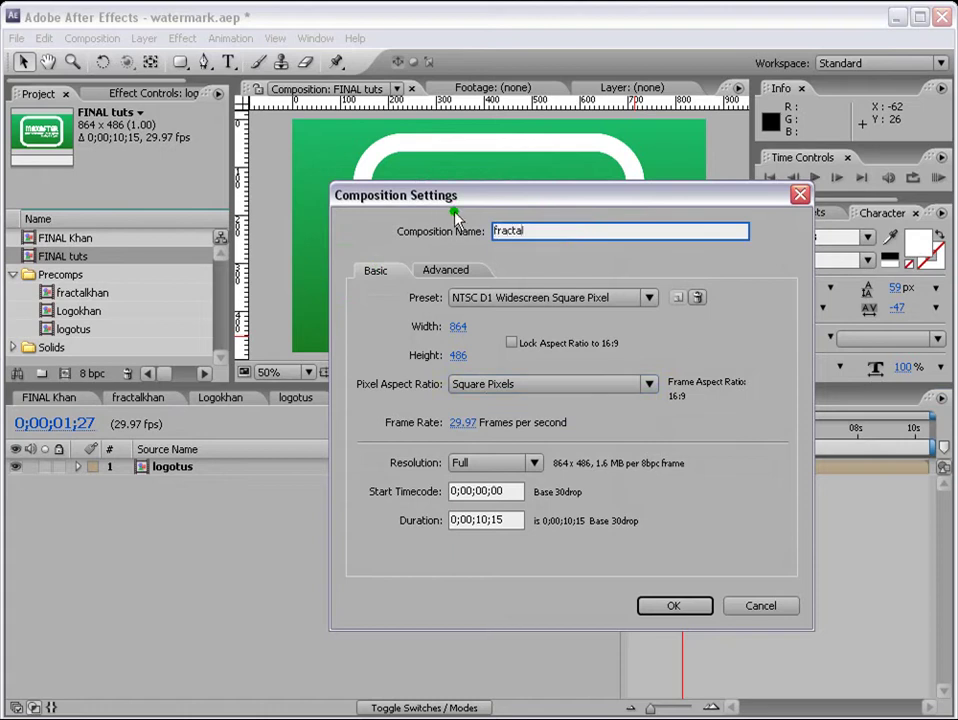
{"action": "left_click", "coordinate": [677, 607]}
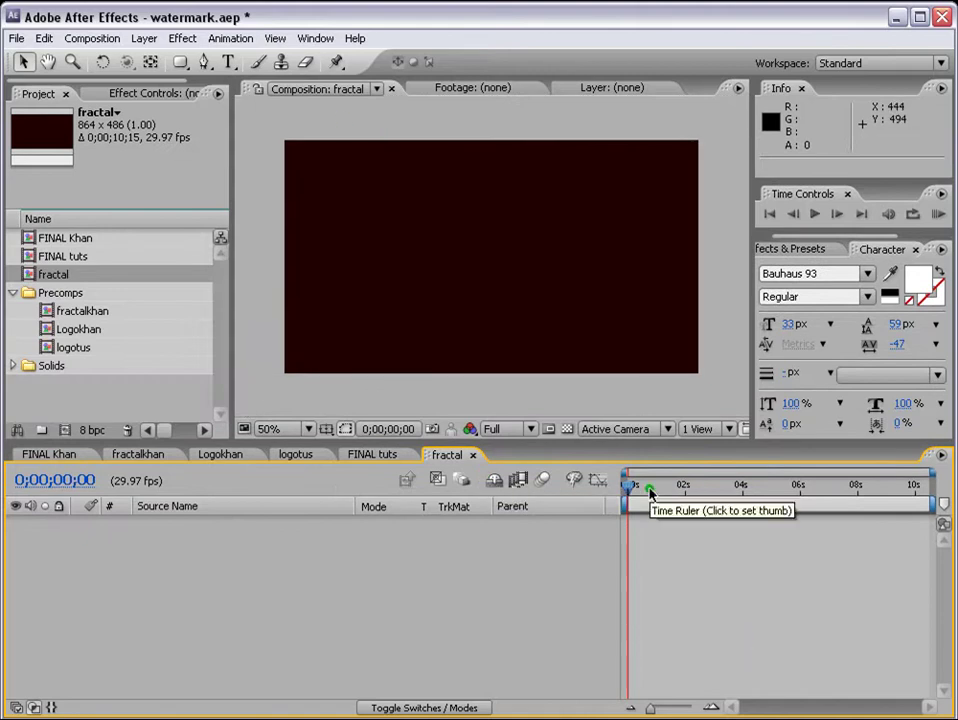
- Add a comp-sized white solid (White Solid 9) to the fractal comp
{"action": "left_click", "coordinate": [144, 40]}
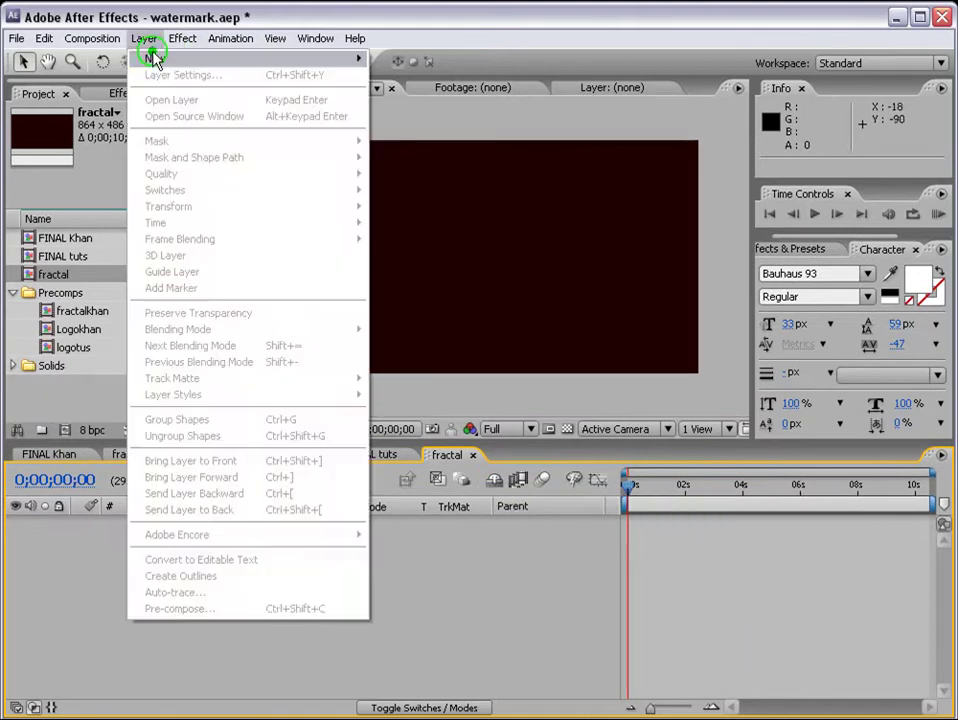
{"action": "left_click", "coordinate": [404, 74]}
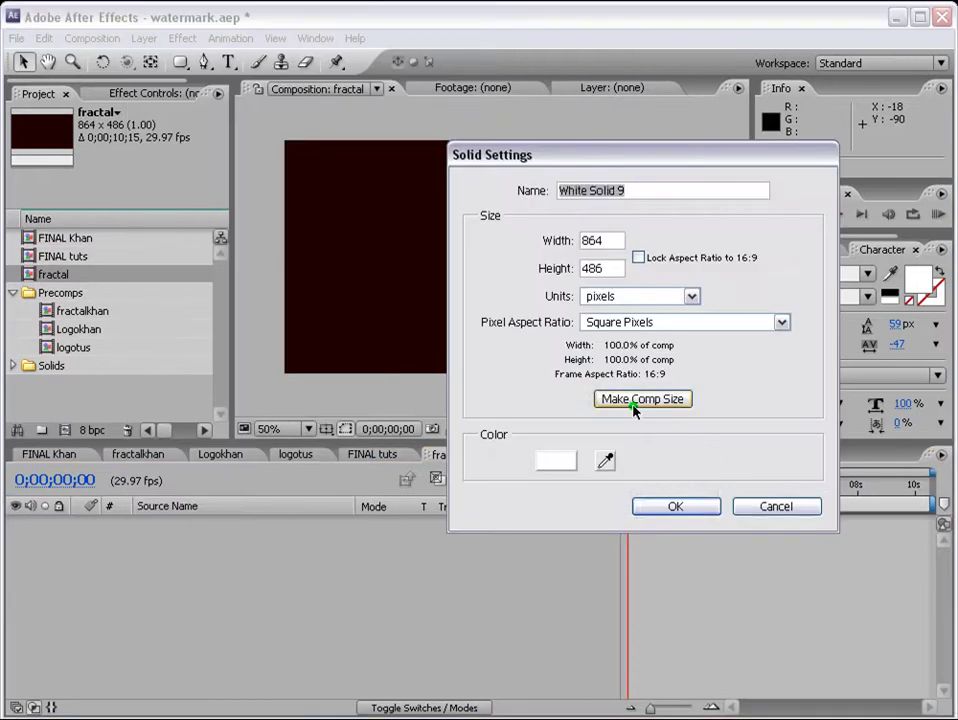
{"action": "left_click", "coordinate": [676, 507]}
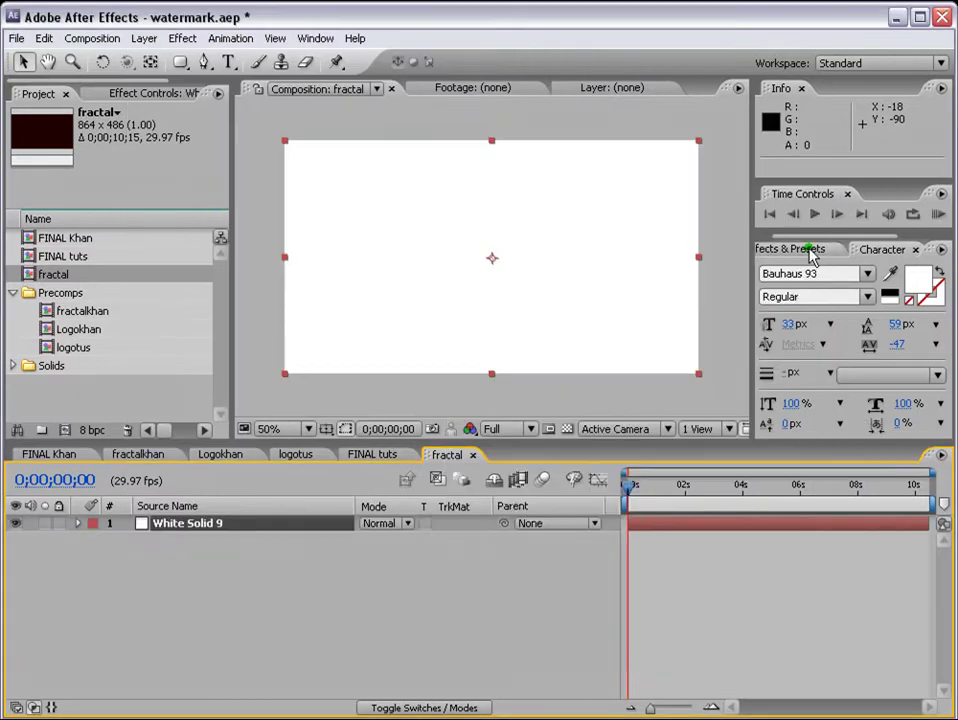
- Search 'frac' in Effects & Presets and apply Fractal Noise to White Solid 9
{"action": "left_click", "coordinate": [812, 250]}
{"action": "type", "text": "farc"}
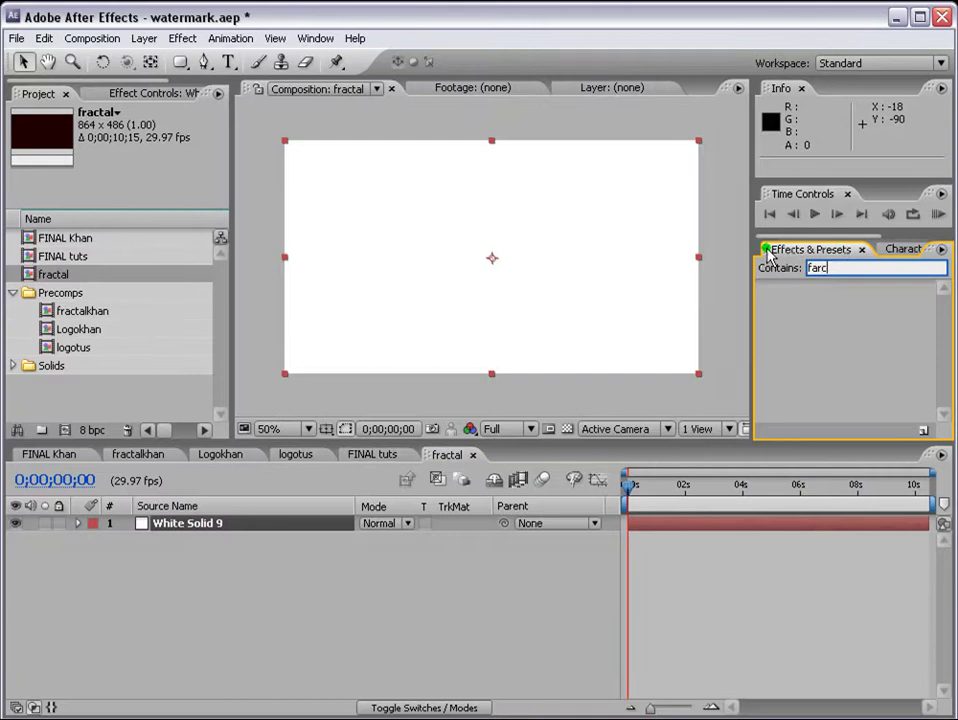
{"action": "type", "text": "t"}
{"action": "key", "text": "BackSpace"}
{"action": "key", "text": "BackSpace"}
{"action": "key", "text": "BackSpace"}
{"action": "key", "text": "BackSpace"}
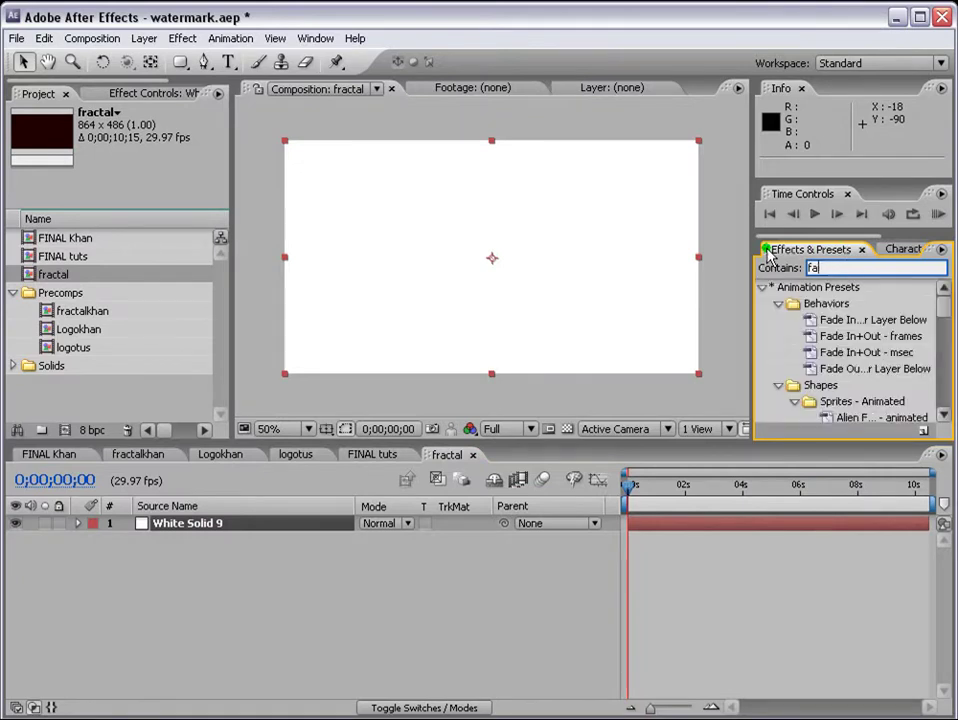
{"action": "type", "text": "rac"}
{"action": "left_click_drag", "start_coordinate": [830, 388], "coordinate": [722, 529]}
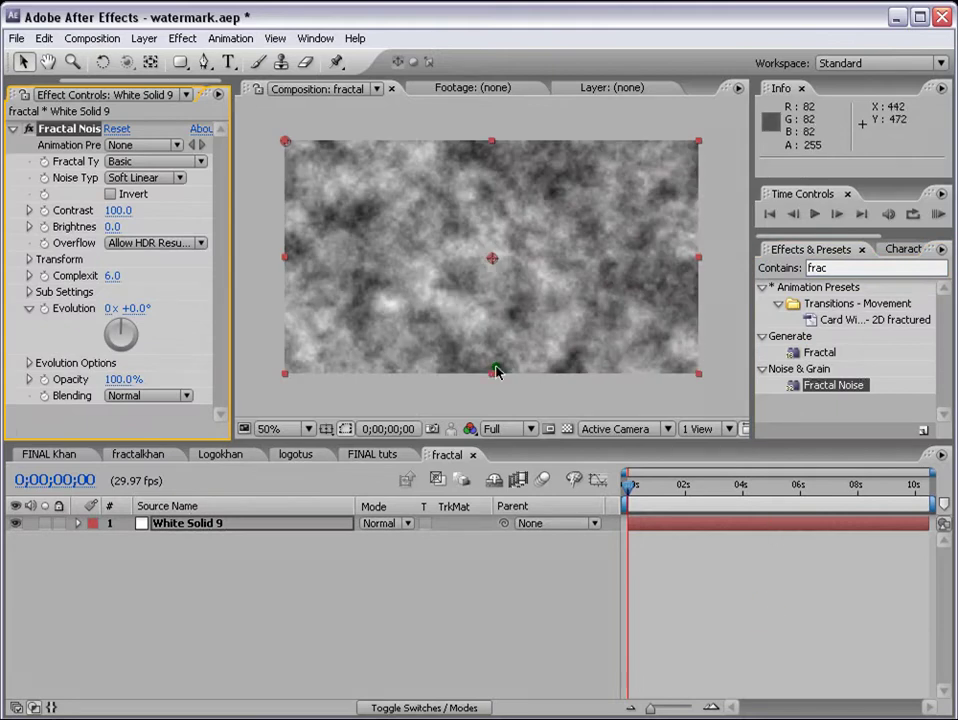
- Turn off Uniform Scaling and set Fractal Noise Scale Width 1 and Scale Height 495
{"action": "left_click", "coordinate": [28, 259]}
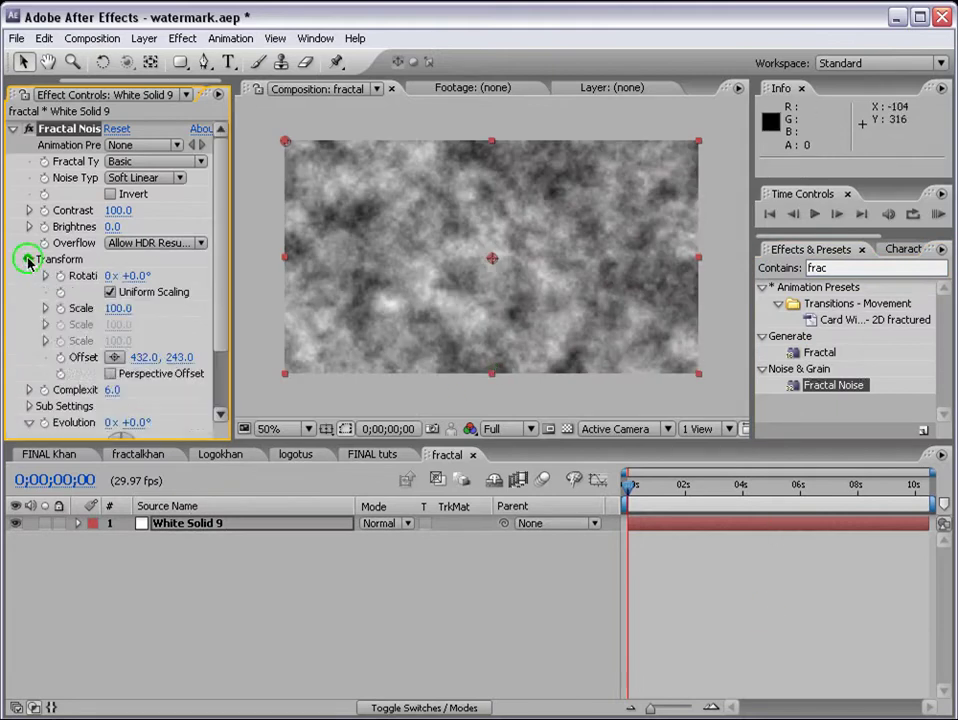
{"action": "left_click", "coordinate": [111, 293]}
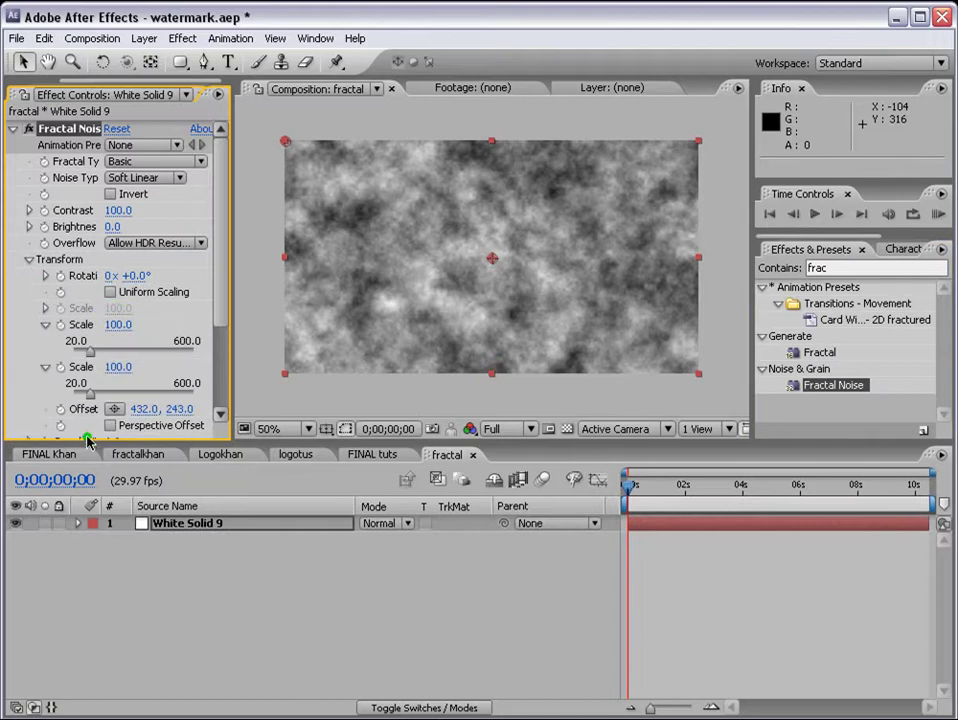
{"action": "left_click_drag", "start_coordinate": [88, 440], "coordinate": [88, 463]}
{"action": "left_click_drag", "start_coordinate": [230, 387], "coordinate": [267, 368]}
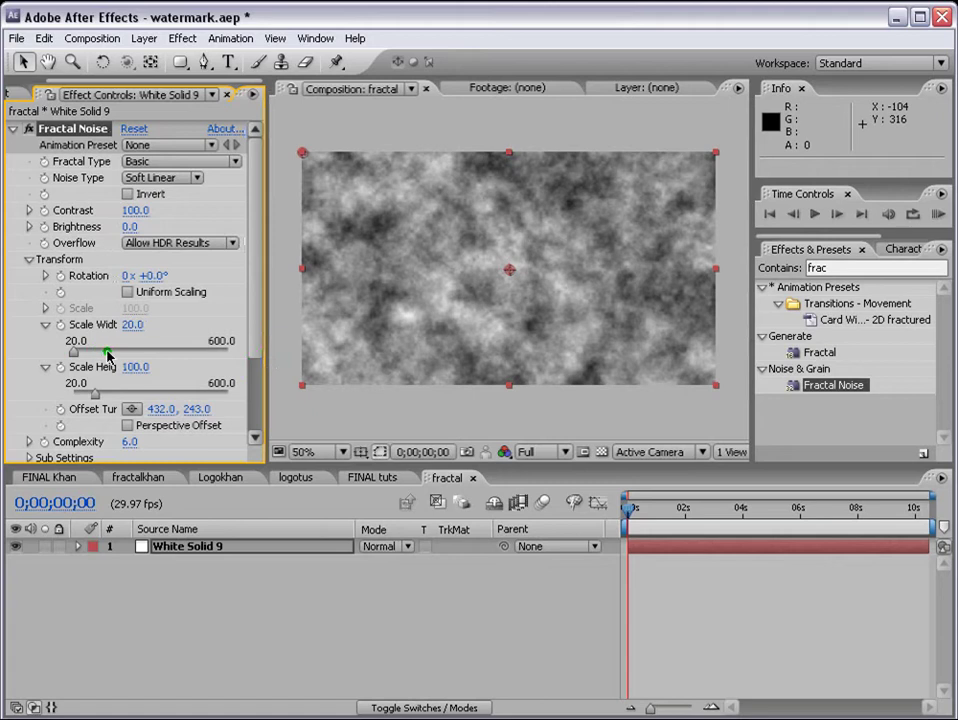
{"action": "left_click_drag", "start_coordinate": [97, 352], "coordinate": [73, 352]}
{"action": "left_click", "coordinate": [133, 324]}
{"action": "type", "text": "1"}
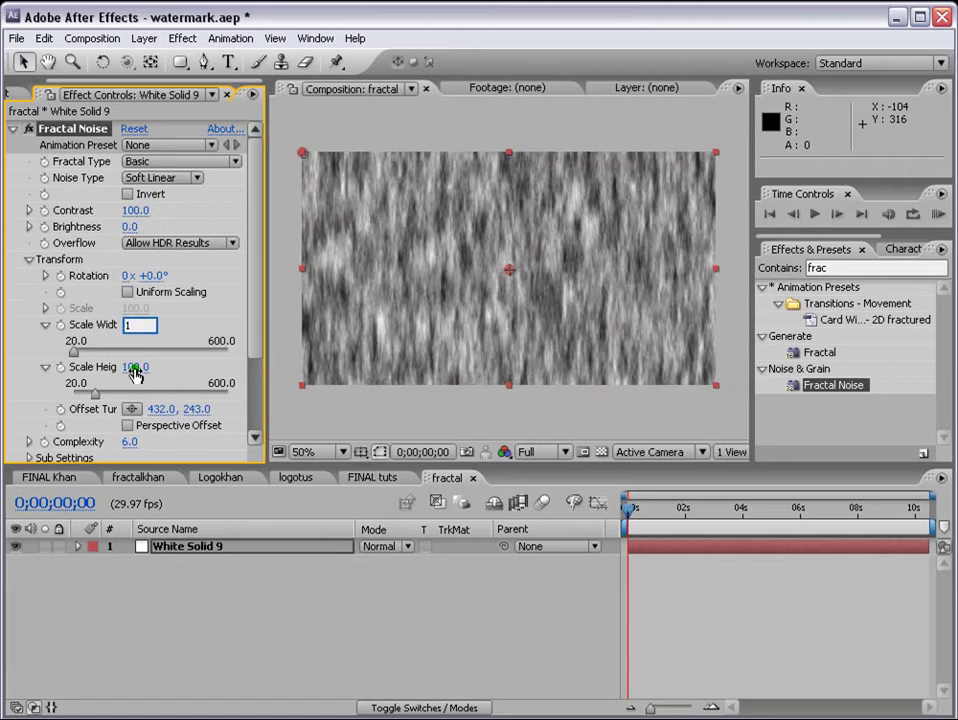
{"action": "left_click", "coordinate": [139, 367]}
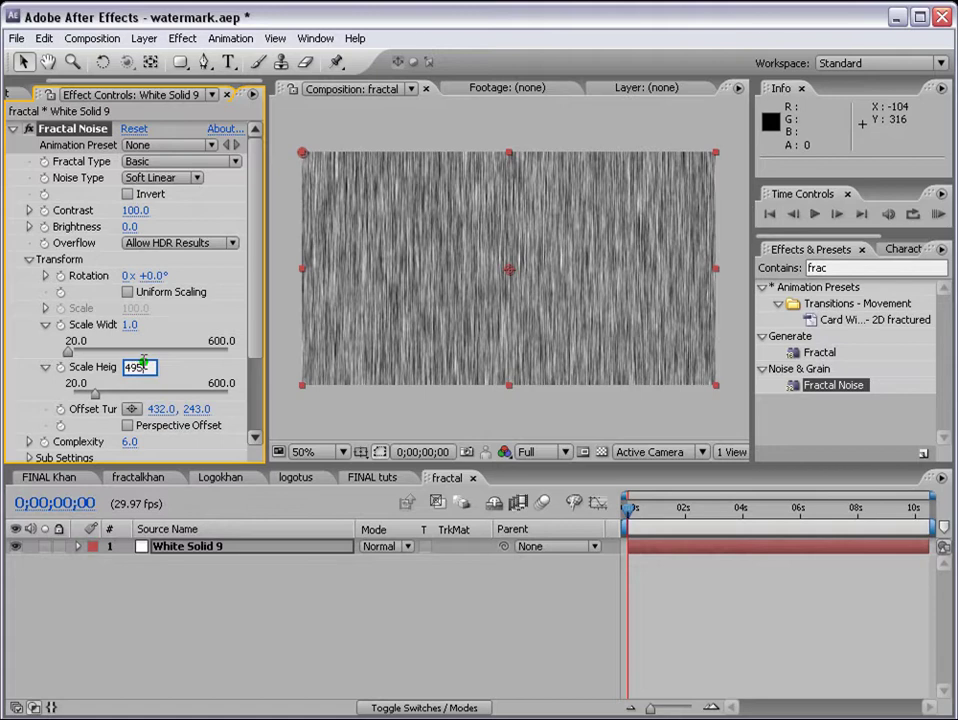
{"action": "key", "text": "Return"}
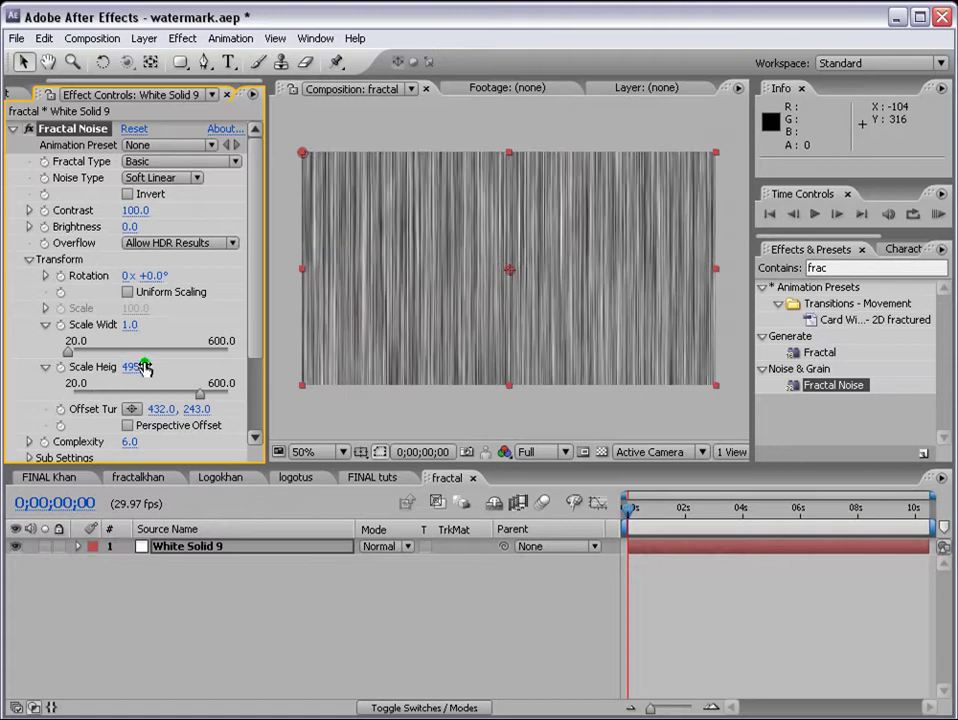
- Set Fractal Noise Contrast to 200 and Brightness to -72, then return to frame 0
{"action": "left_click", "coordinate": [130, 211]}
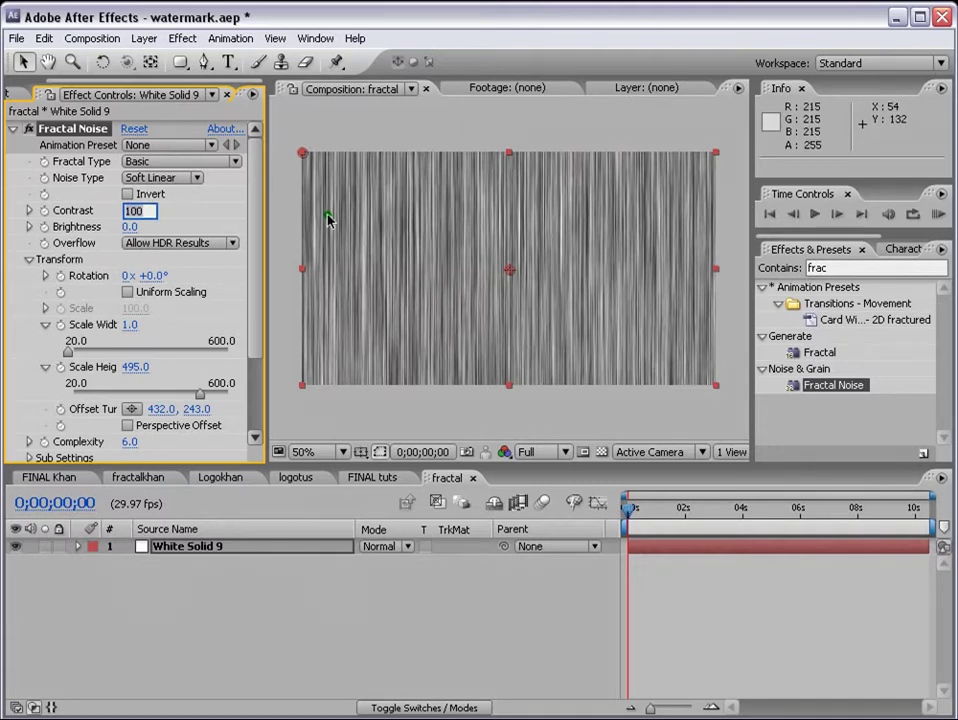
{"action": "type", "text": "200"}
{"action": "key", "text": "Return"}
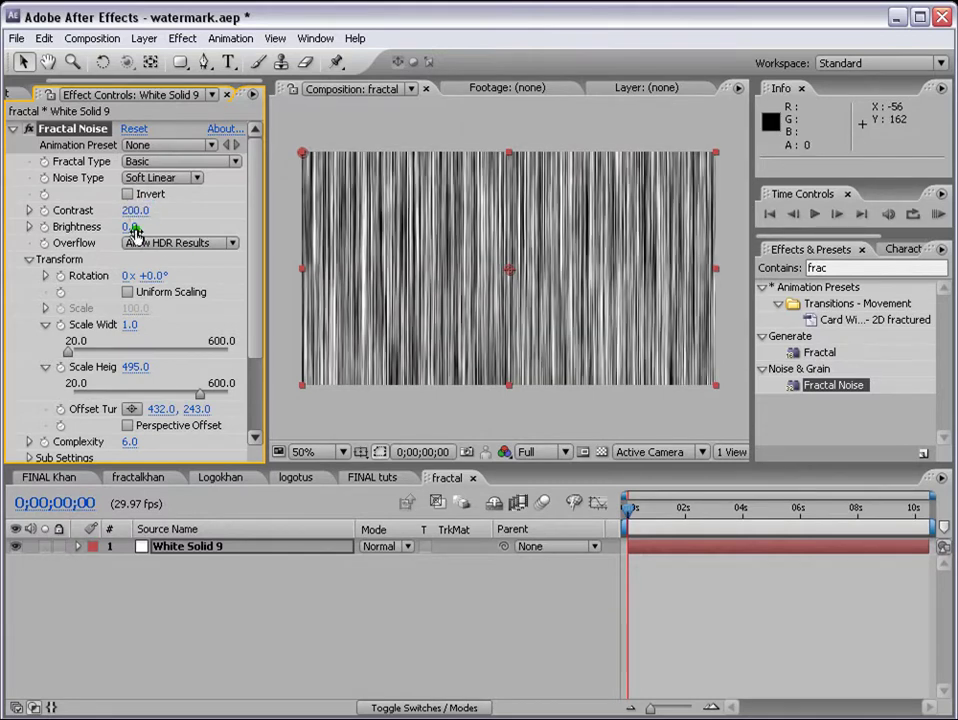
{"action": "left_click", "coordinate": [130, 227]}
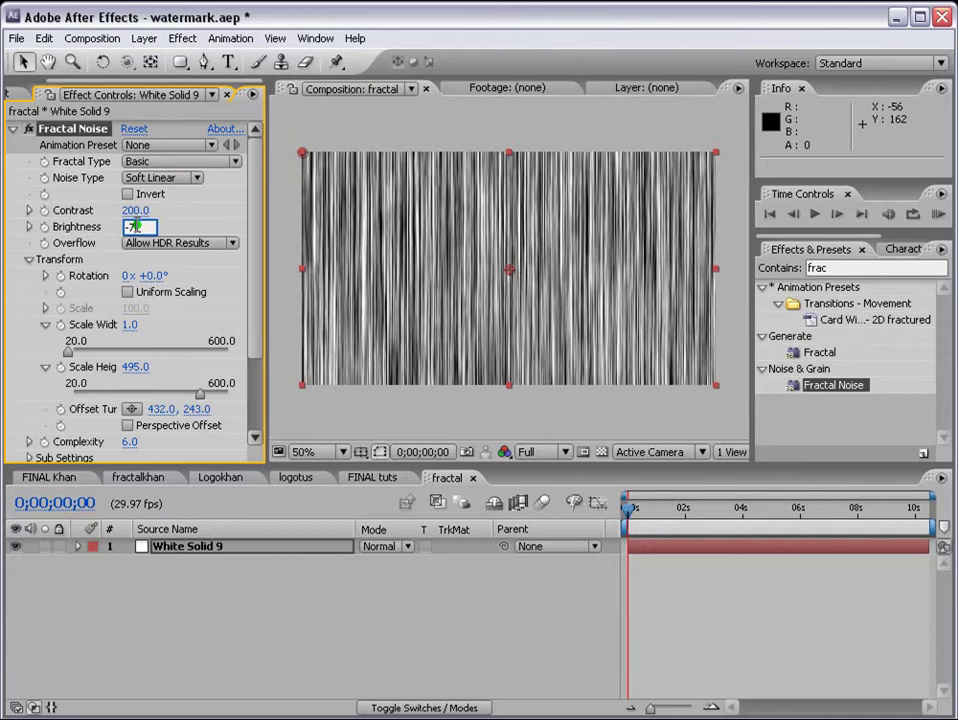
{"action": "type", "text": "-72"}
{"action": "key", "text": "Return"}
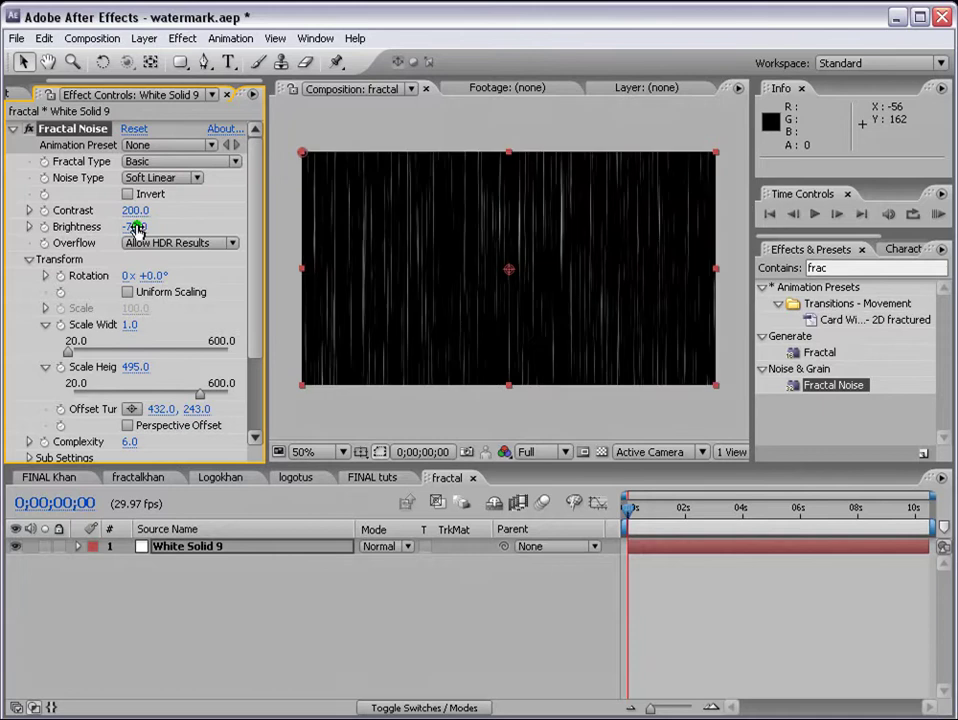
{"action": "left_click", "coordinate": [658, 510]}
{"action": "key", "text": "Home"}
{"action": "scroll", "coordinate": [257, 378], "scroll_direction": "down", "scroll_amount": 3}
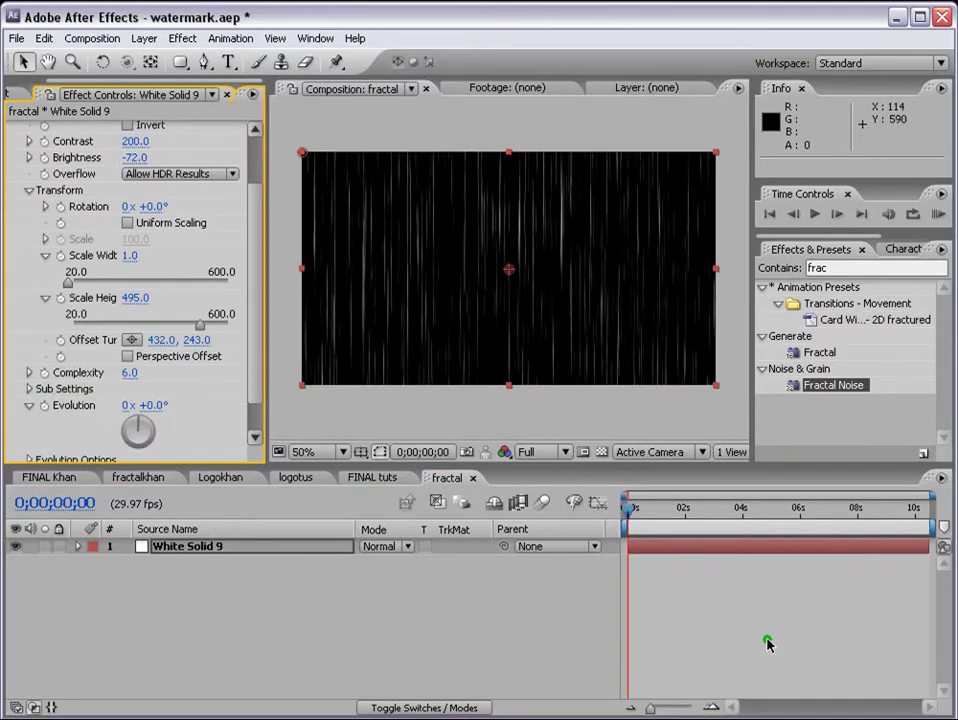
- Drive Fractal Noise Evolution with the expression time*300 and RAM-preview the animated streaks
{"action": "left_click", "coordinate": [44, 405]}
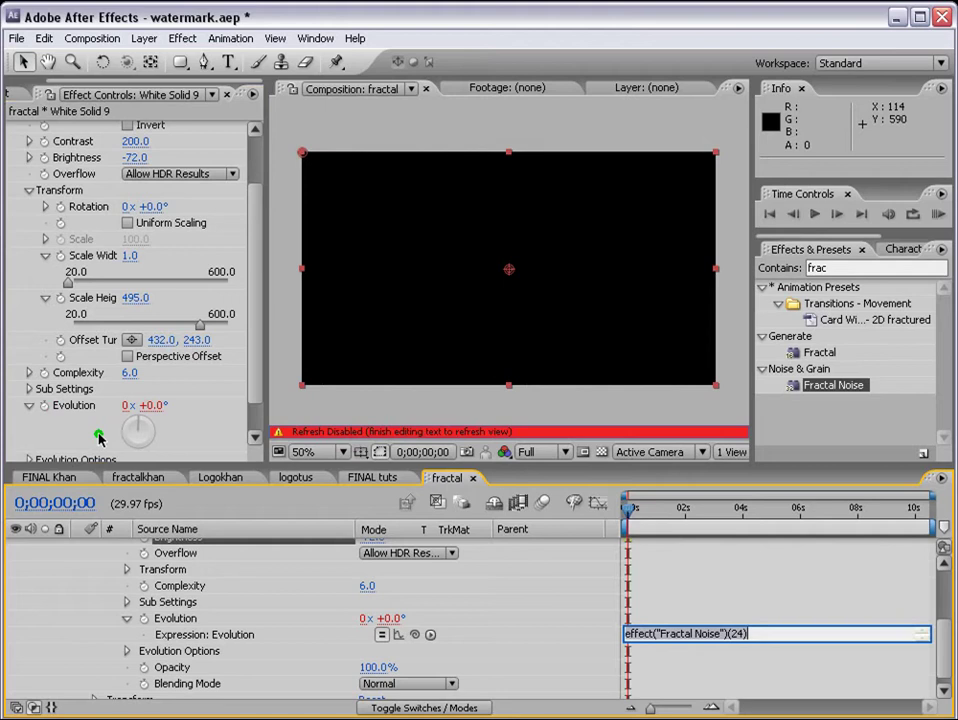
{"action": "type", "text": "time"}
{"action": "left_click", "coordinate": [679, 628]}
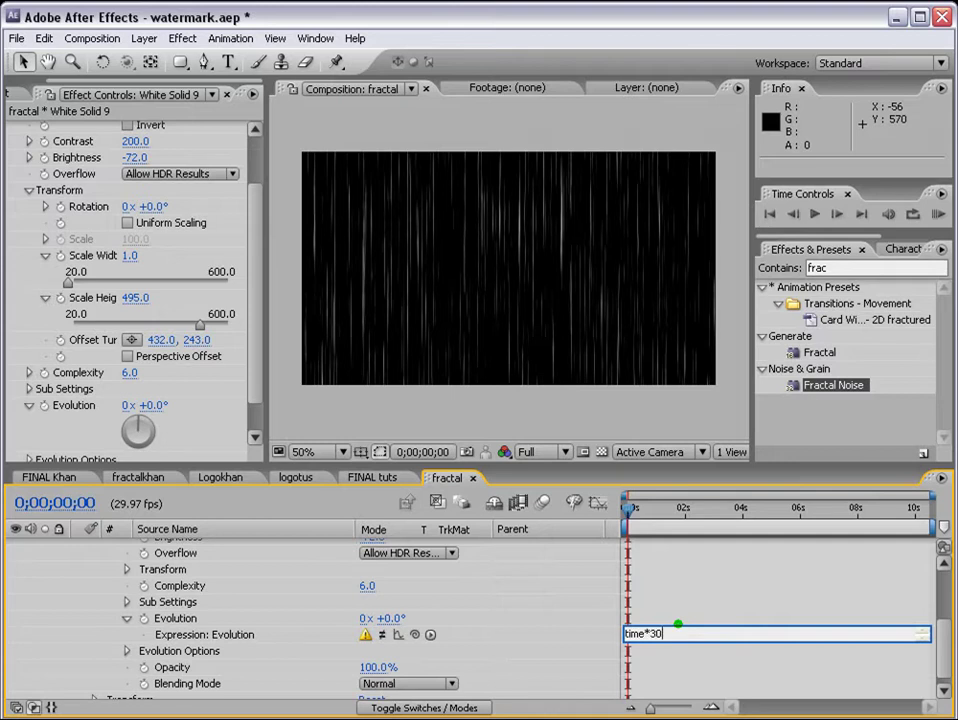
{"action": "left_click", "coordinate": [727, 582]}
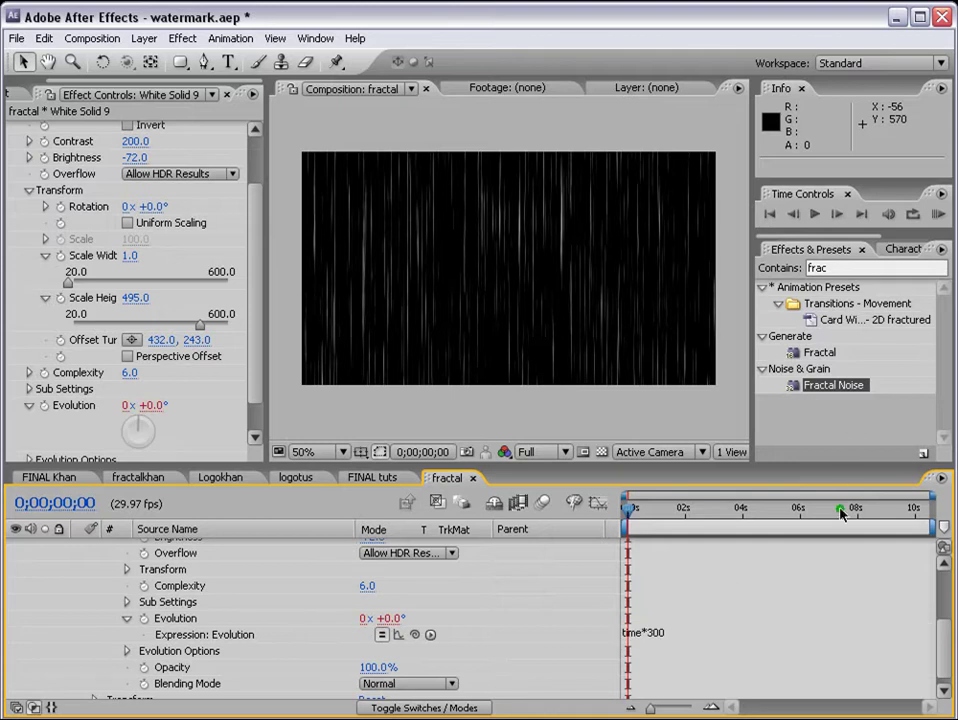
{"action": "left_click", "coordinate": [937, 214]}
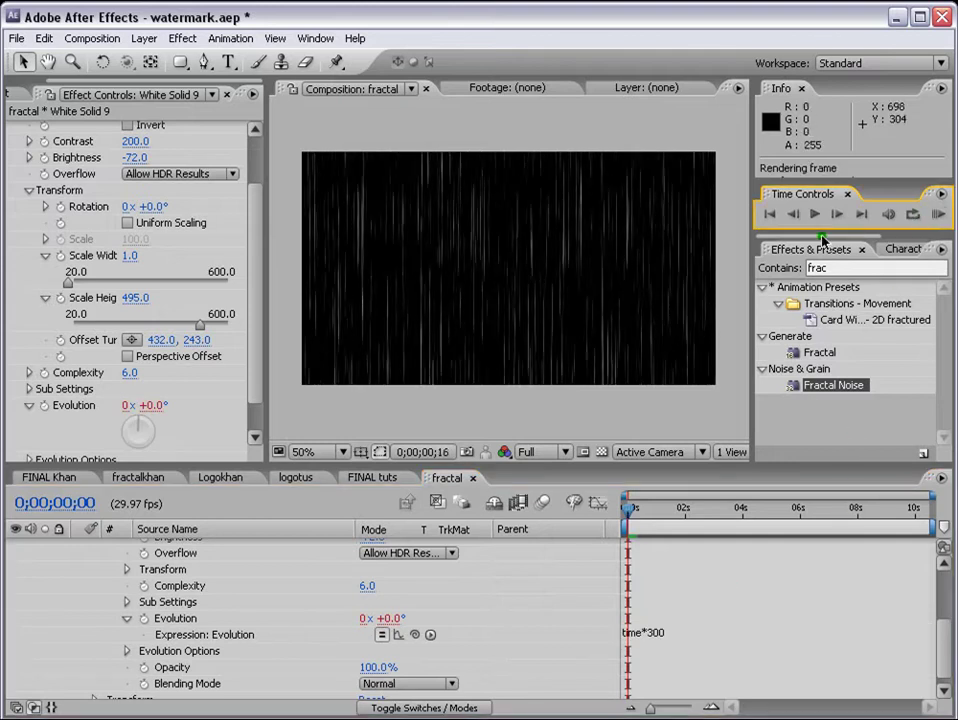
- Stop the preview and bring the current time back to the first frame
{"action": "left_click", "coordinate": [656, 507]}
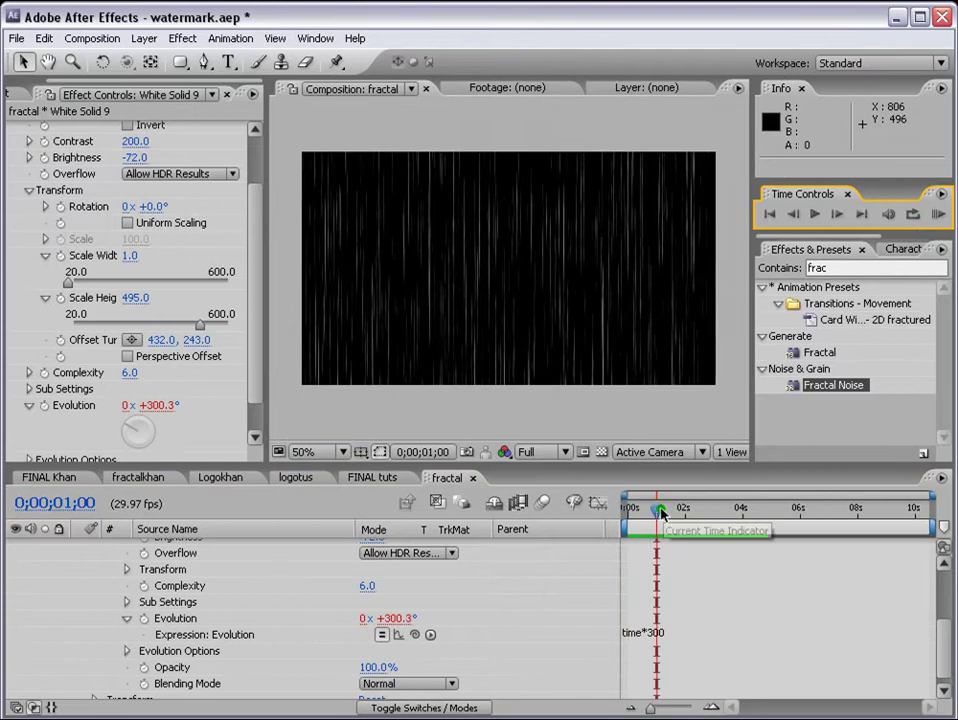
{"action": "left_click_drag", "start_coordinate": [660, 510], "coordinate": [651, 510]}
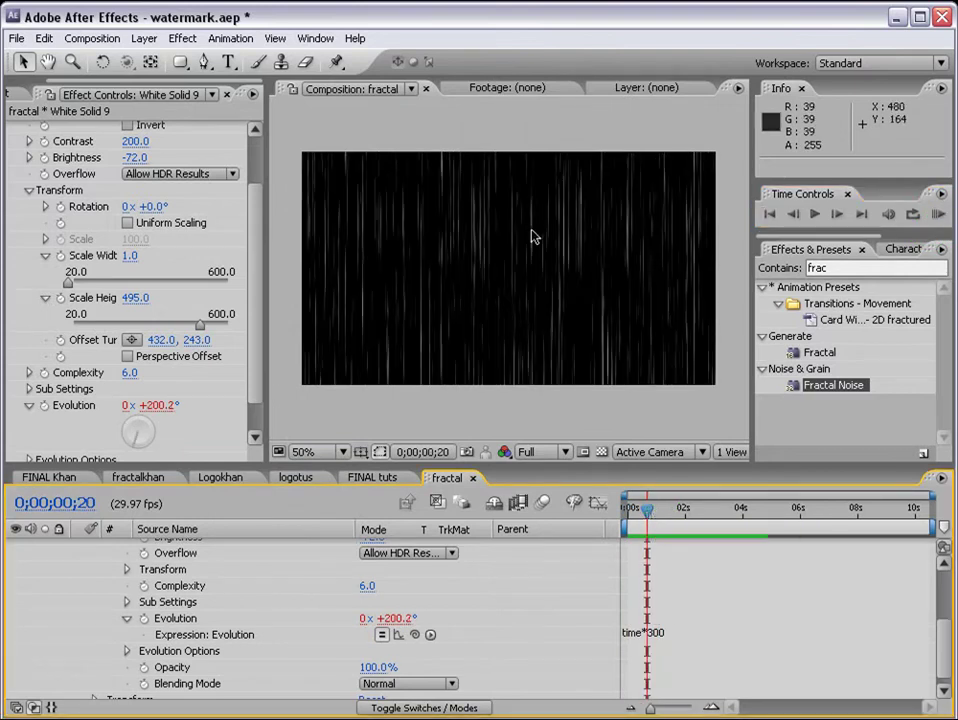
{"action": "left_click", "coordinate": [257, 390]}
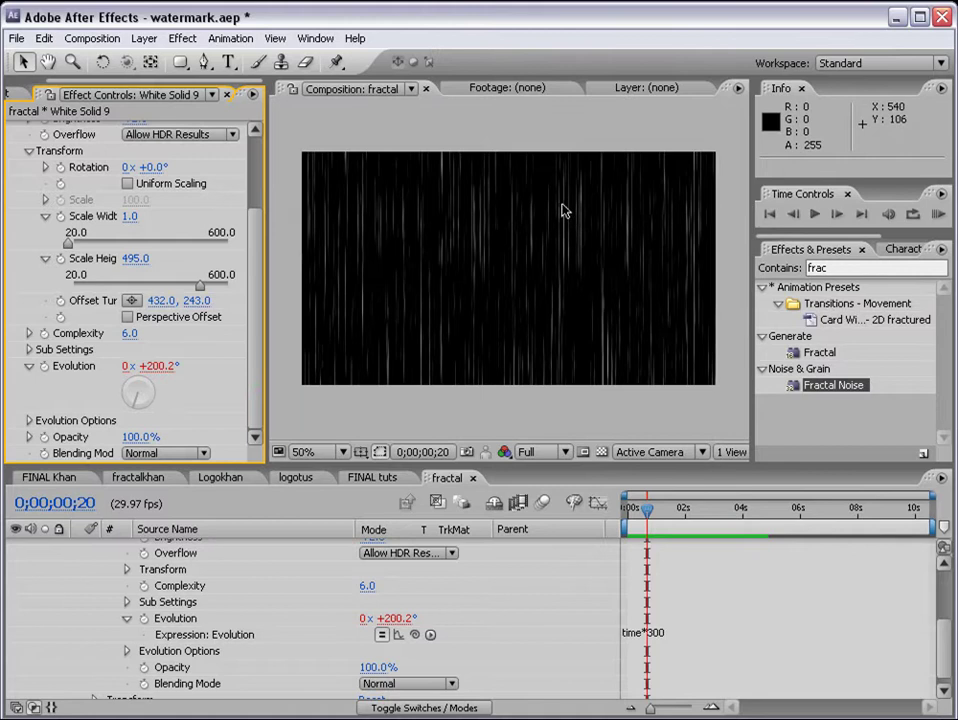
{"action": "left_click", "coordinate": [73, 401]}
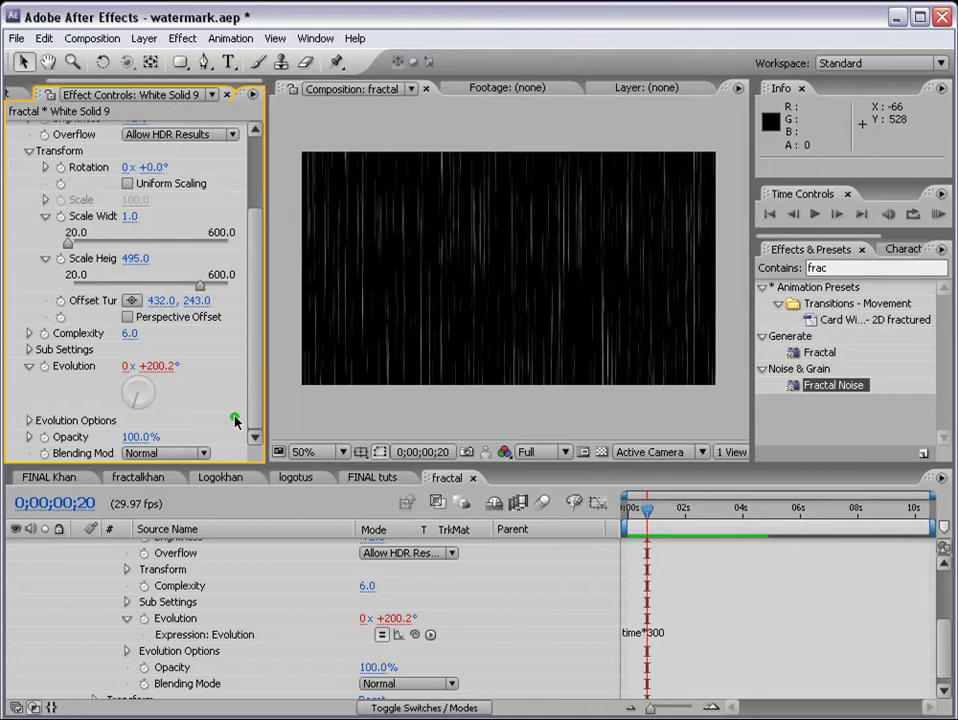
{"action": "scroll", "coordinate": [63, 321], "scroll_direction": "up", "scroll_amount": 1}
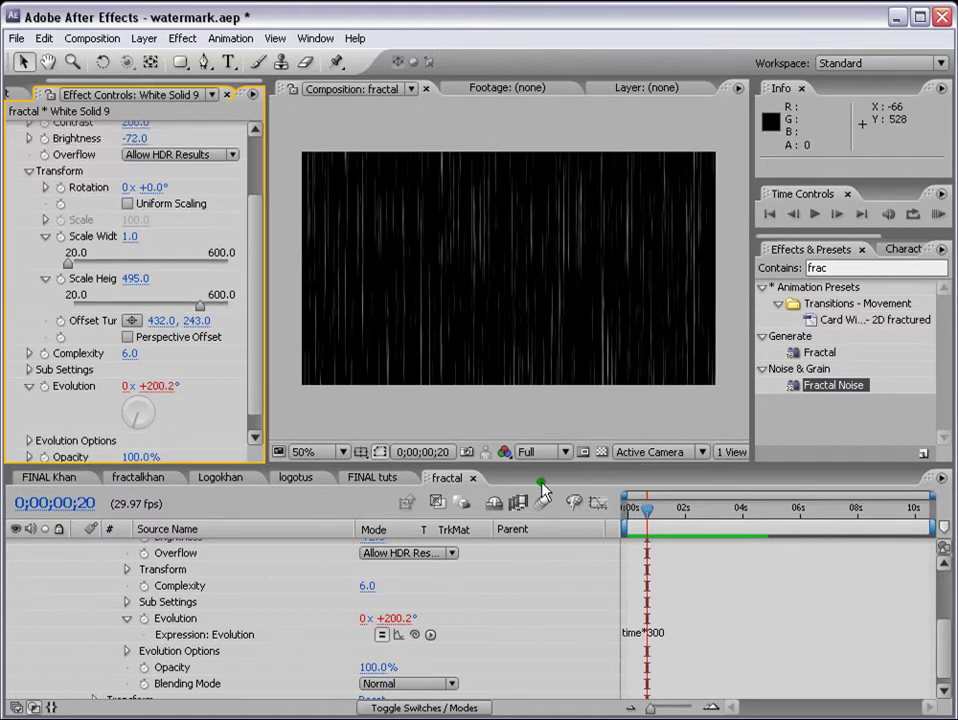
{"action": "left_click", "coordinate": [622, 507]}
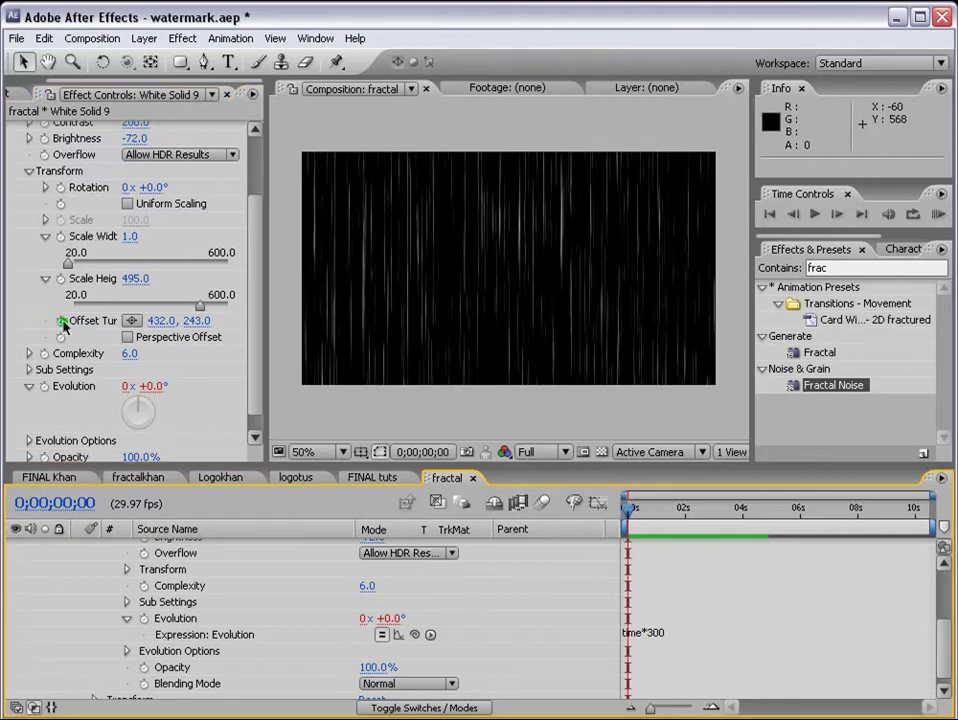
- Keyframe Offset Turbulence from frame 0 to Y 1806 at the end, then preview the falling streaks
{"action": "left_click", "coordinate": [60, 321]}
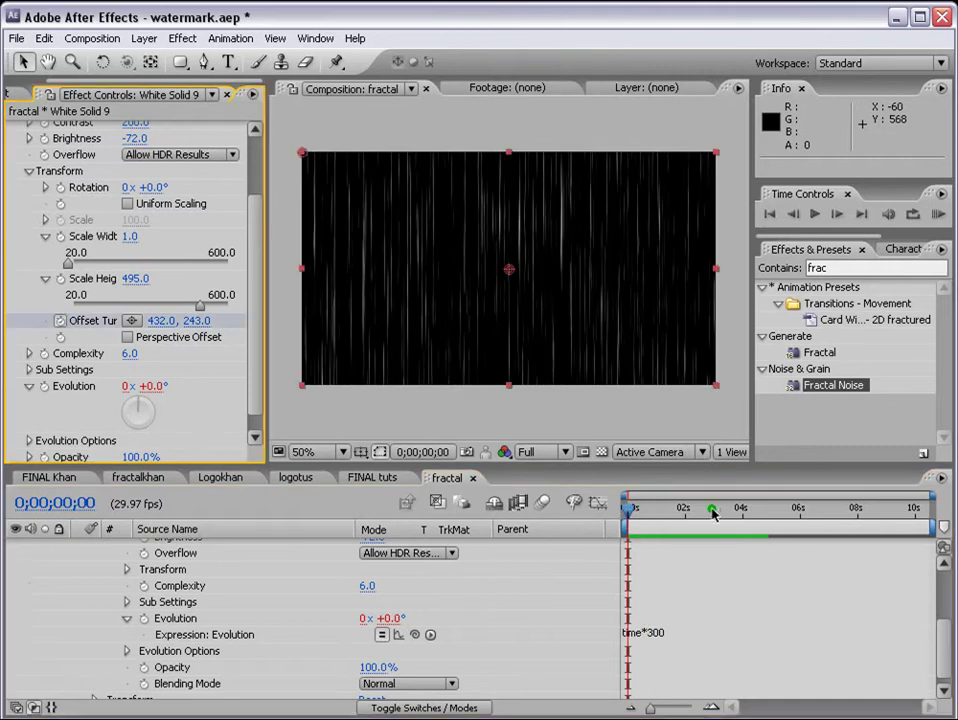
{"action": "key", "text": "space"}
{"action": "left_click", "coordinate": [307, 414]}
{"action": "mouse_move", "coordinate": [196, 320]}
{"action": "left_mouse_down"}
{"action": "mouse_move", "coordinate": [593, 295]}
{"action": "mouse_move", "coordinate": [199, 316]}
{"action": "mouse_move", "coordinate": [186, 327]}
{"action": "left_mouse_up"}
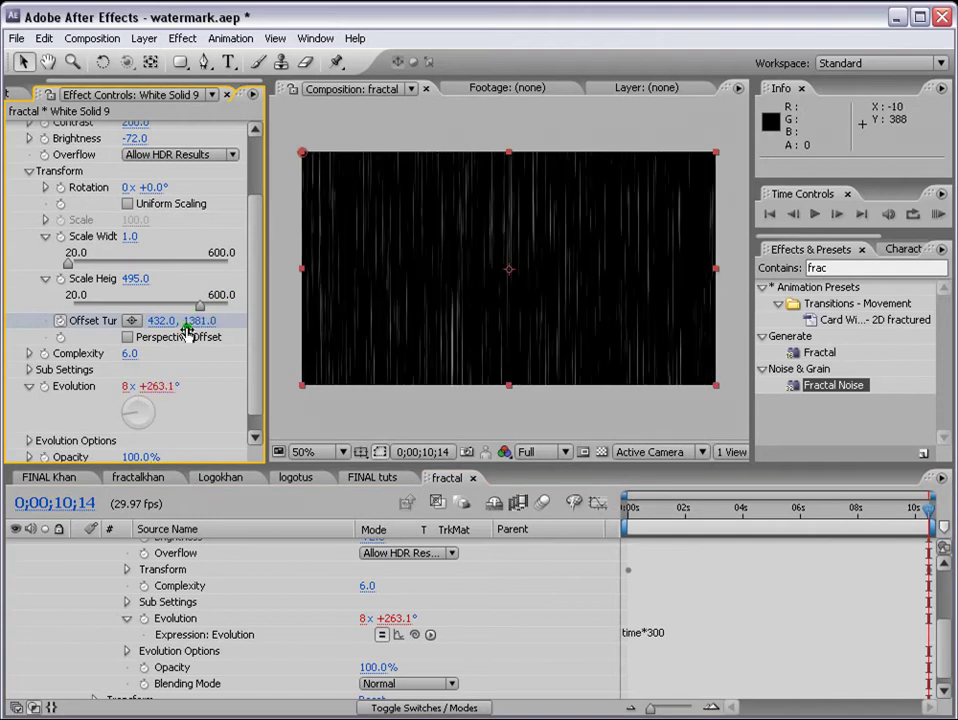
{"action": "left_click", "coordinate": [937, 215]}
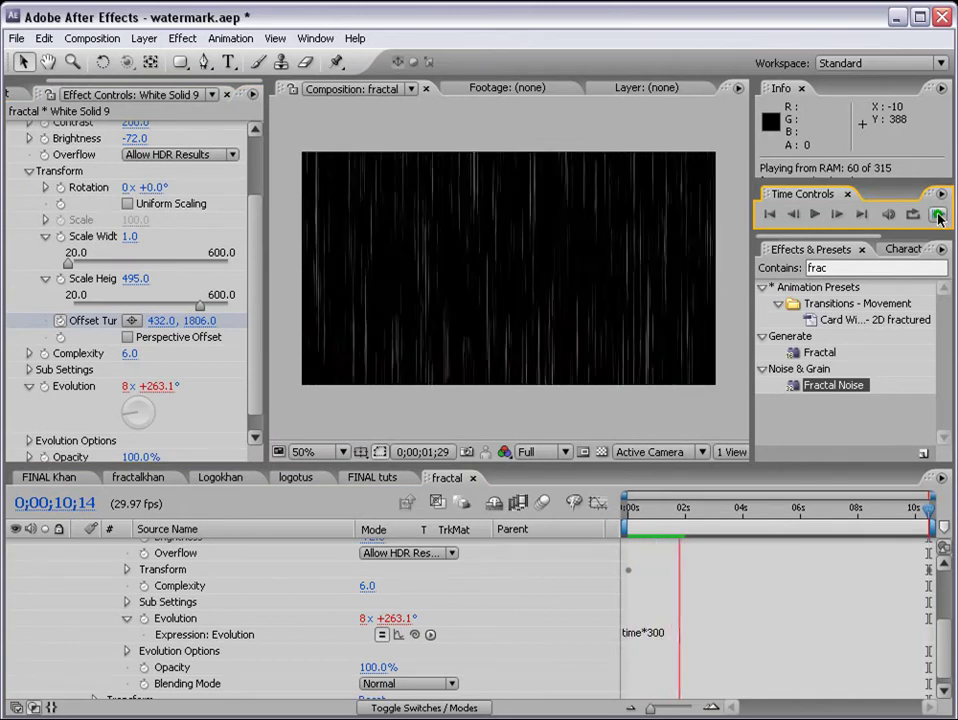
{"action": "left_click", "coordinate": [937, 215]}
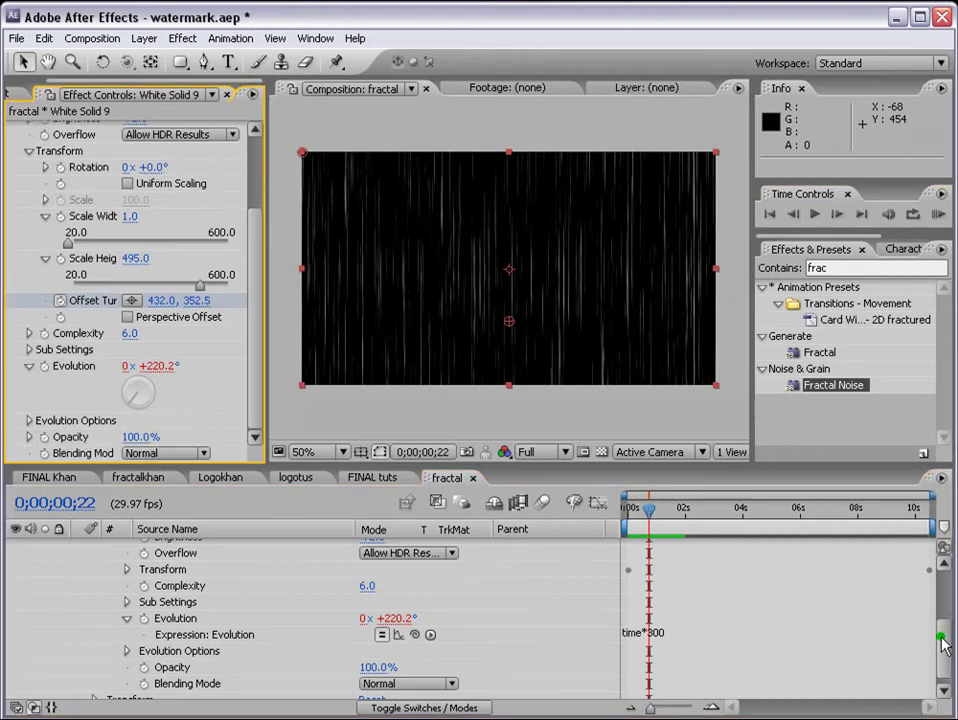
{"action": "left_click_drag", "start_coordinate": [941, 637], "coordinate": [951, 582]}
{"action": "left_click_drag", "start_coordinate": [648, 512], "coordinate": [684, 510]}
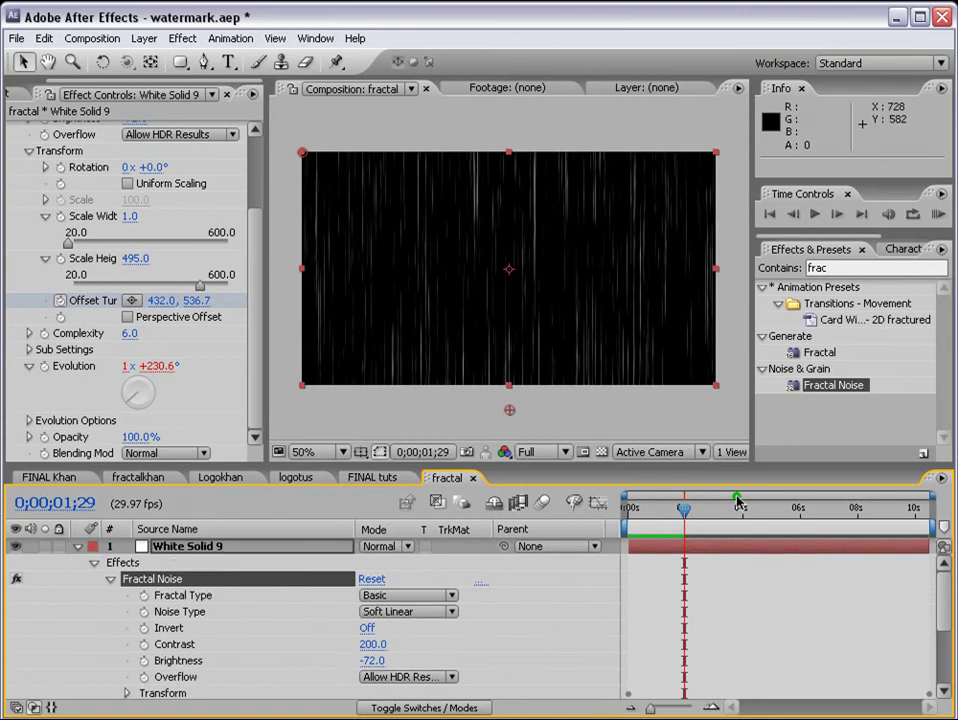
- Switch to the FINAL Khan comp and advance to about three seconds
{"action": "left_click", "coordinate": [62, 477]}
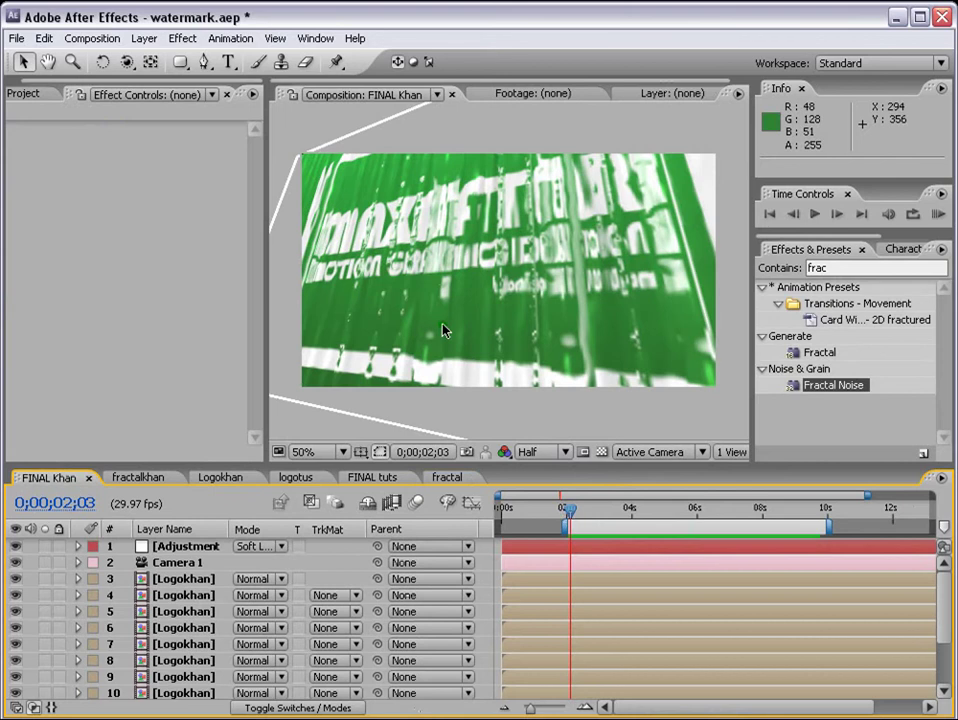
{"action": "left_click_drag", "start_coordinate": [568, 514], "coordinate": [594, 516]}
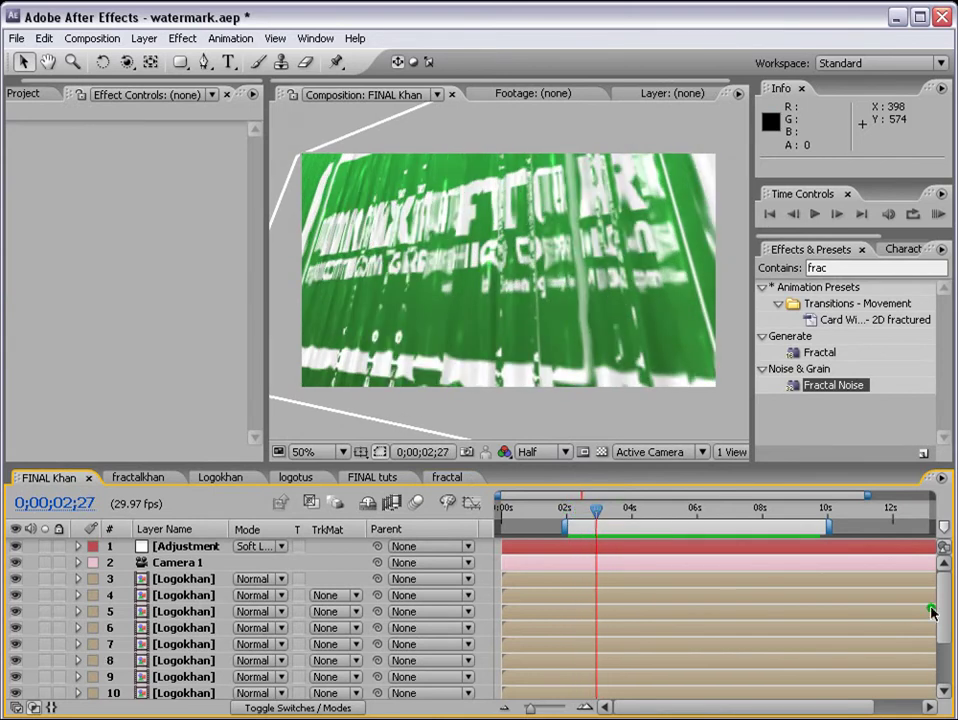
{"action": "left_click_drag", "start_coordinate": [952, 638], "coordinate": [952, 660]}
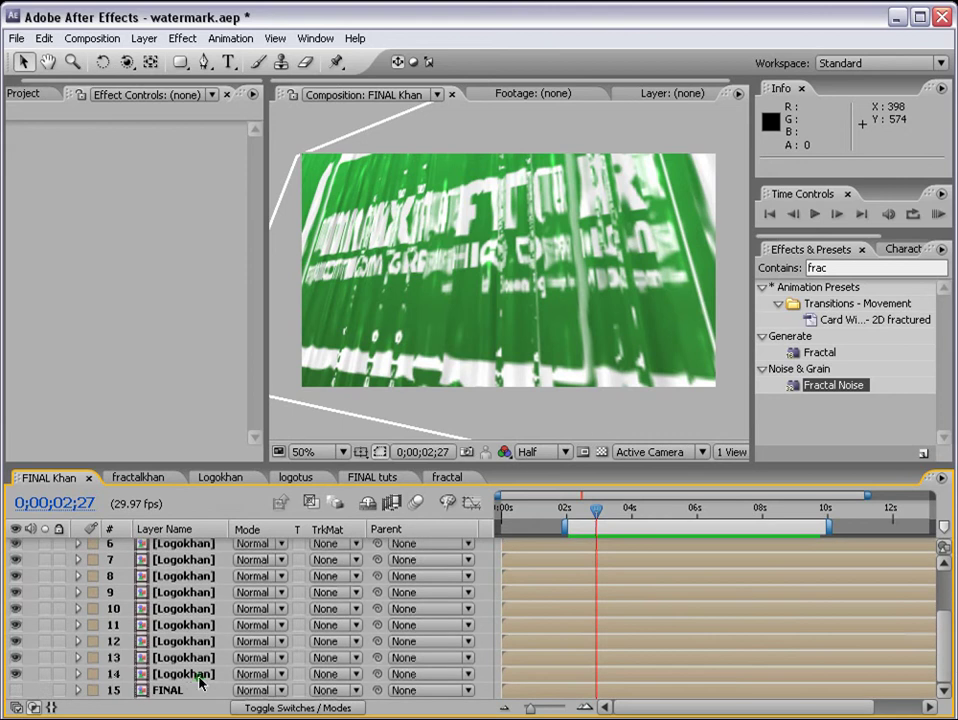
- Solo layer 14 [Logokhan] to watch its CC Glass animation, then return to the fractal comp
{"action": "left_click", "coordinate": [199, 676]}
{"action": "left_click", "coordinate": [43, 679]}
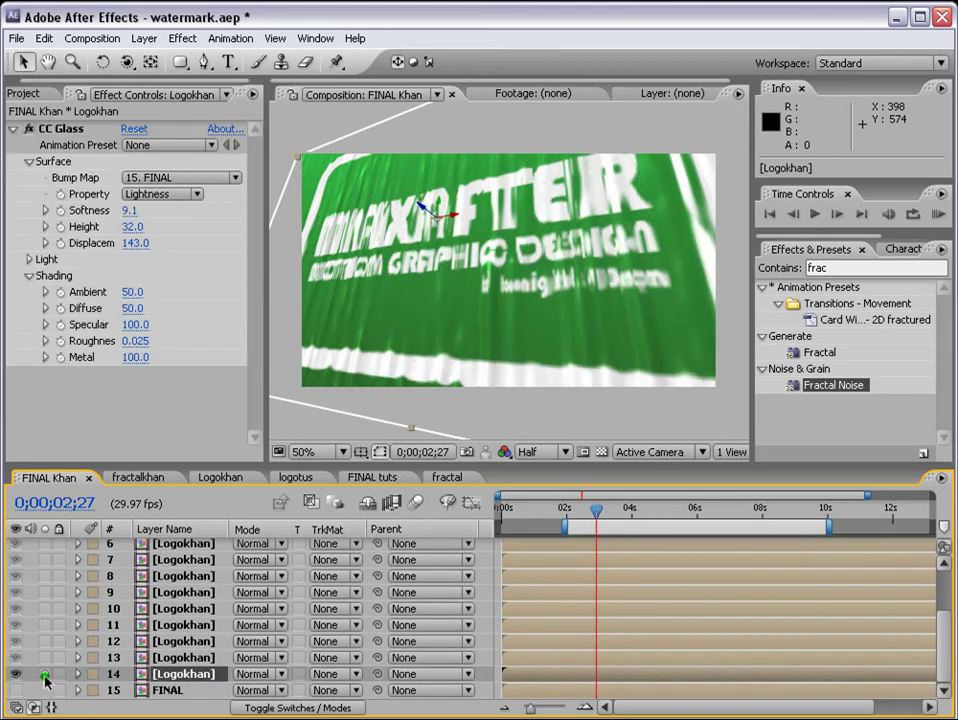
{"action": "left_click_drag", "start_coordinate": [600, 512], "coordinate": [648, 514]}
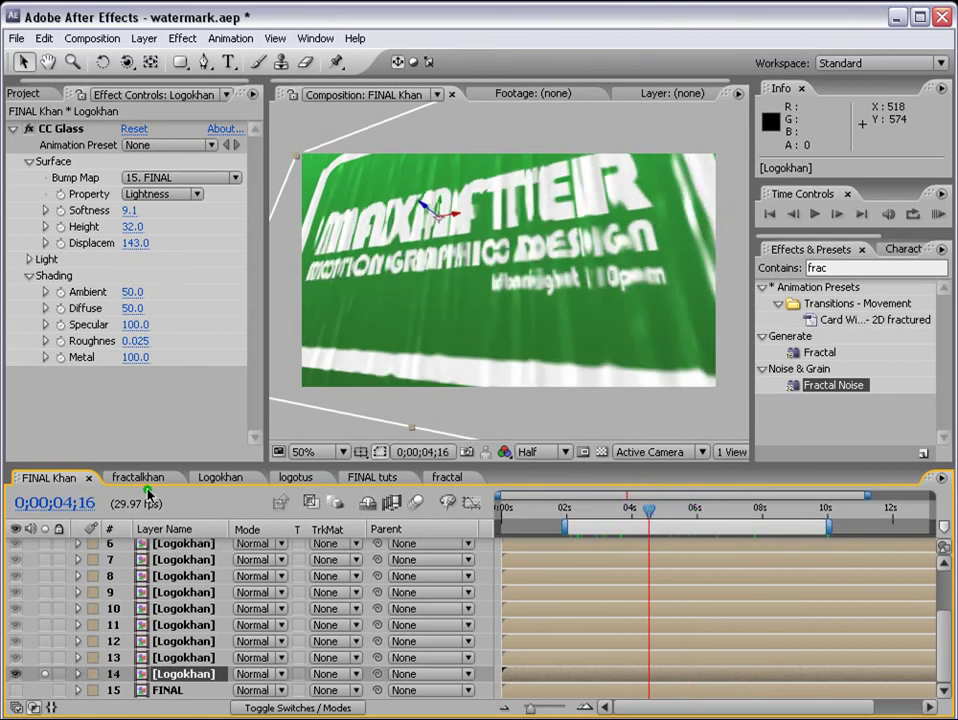
{"action": "left_click", "coordinate": [472, 482]}
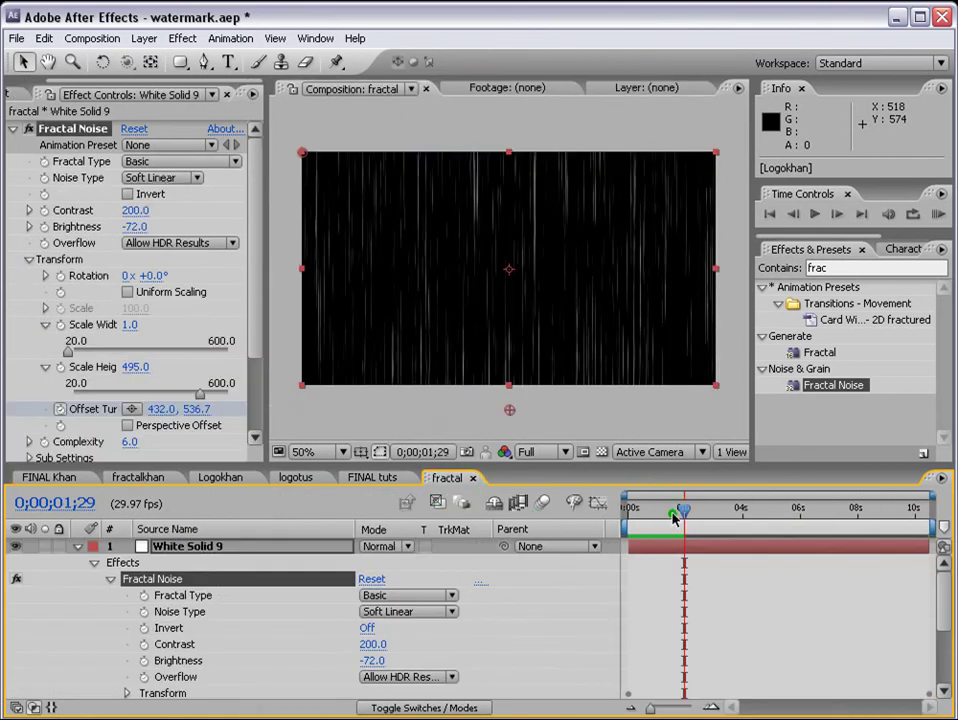